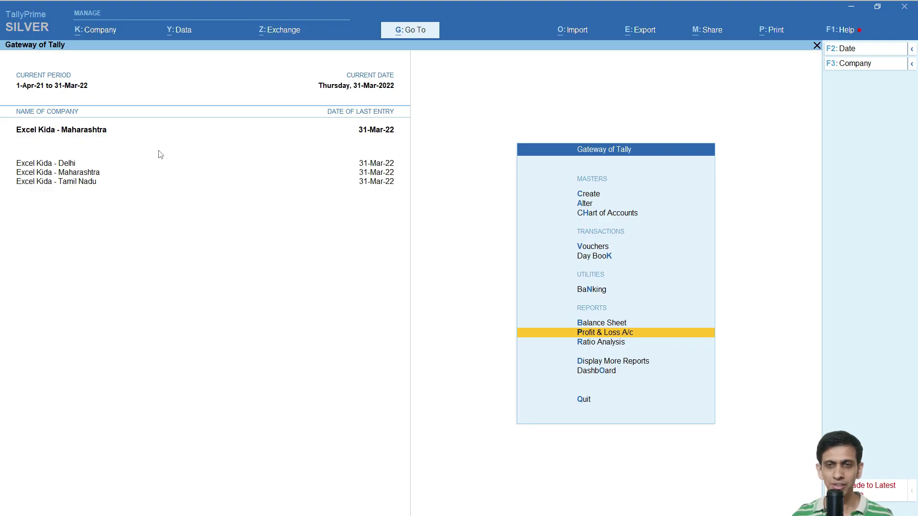
# Leave TallyPrime's Gateway of Tally for the Power Query Multi Company Consolidation workbook.
pyautogui.press('super+Tab')
# In the consolidation workbook, create a new blank query from Get Data > From Other Sources.
pyautogui.click(457, 236)
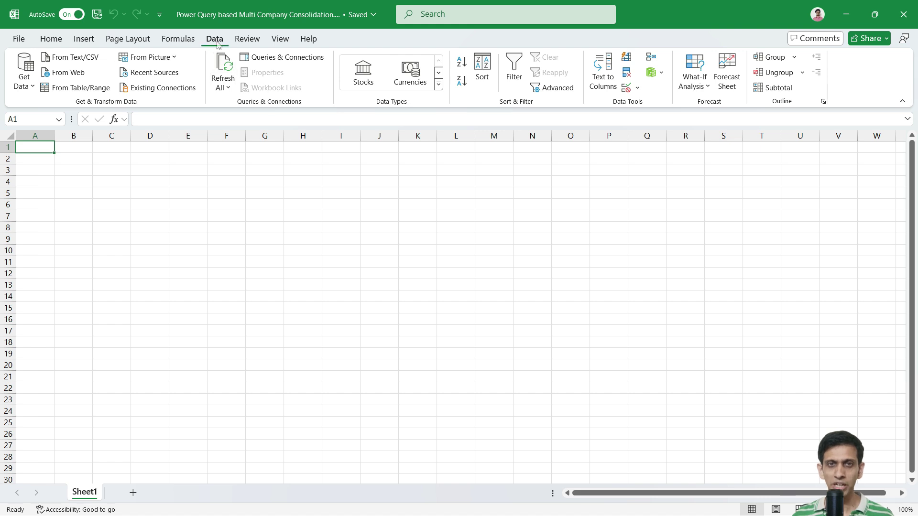
pyautogui.click(26, 84)
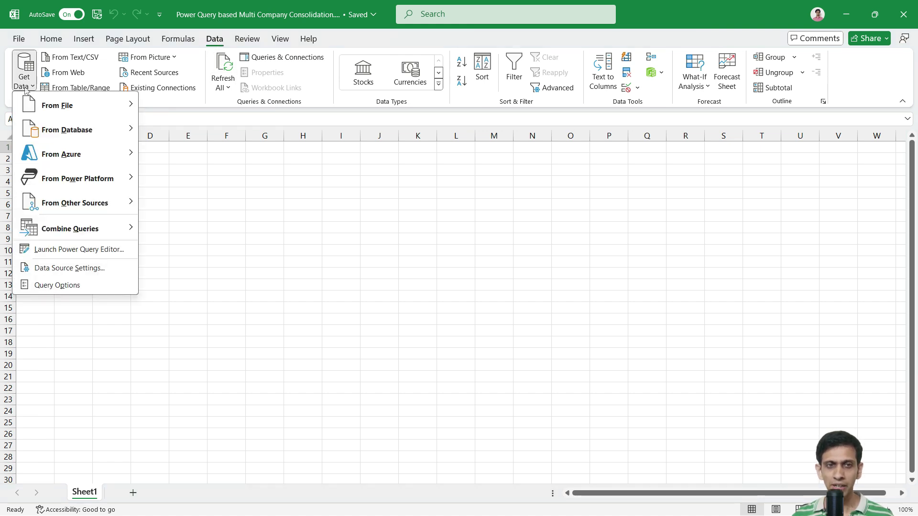
pyautogui.moveTo(79, 203)
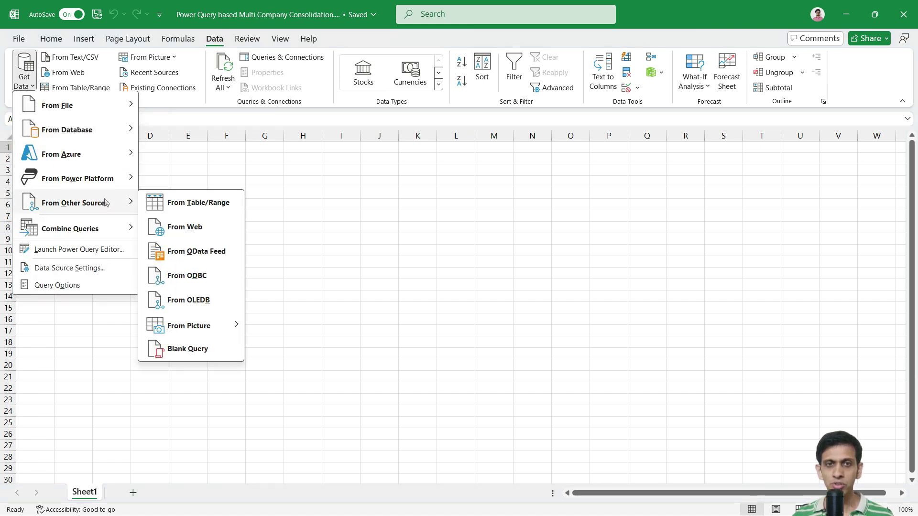
pyautogui.click(197, 350)
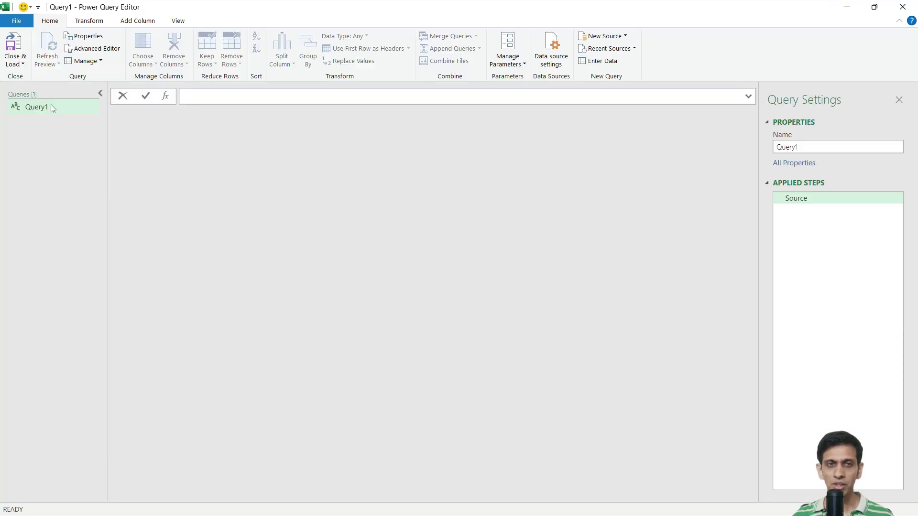
# Clear all of Query1's default code in the Advanced Editor.
pyautogui.rightClick(42, 108)
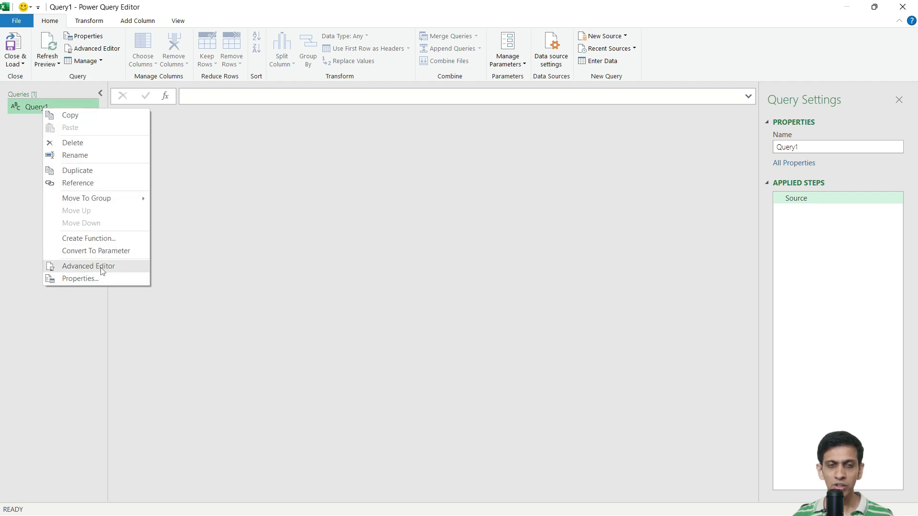
pyautogui.click(89, 266)
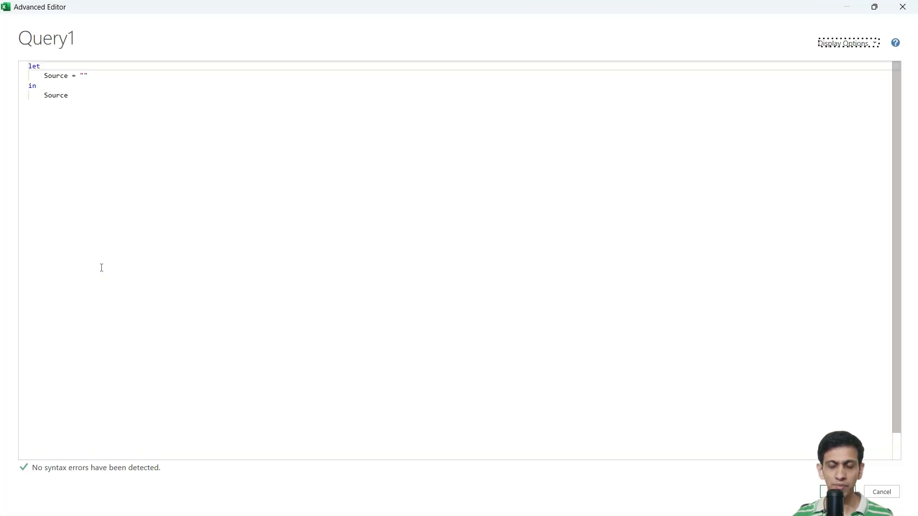
pyautogui.moveTo(95, 133); pyautogui.dragTo(0, 65)
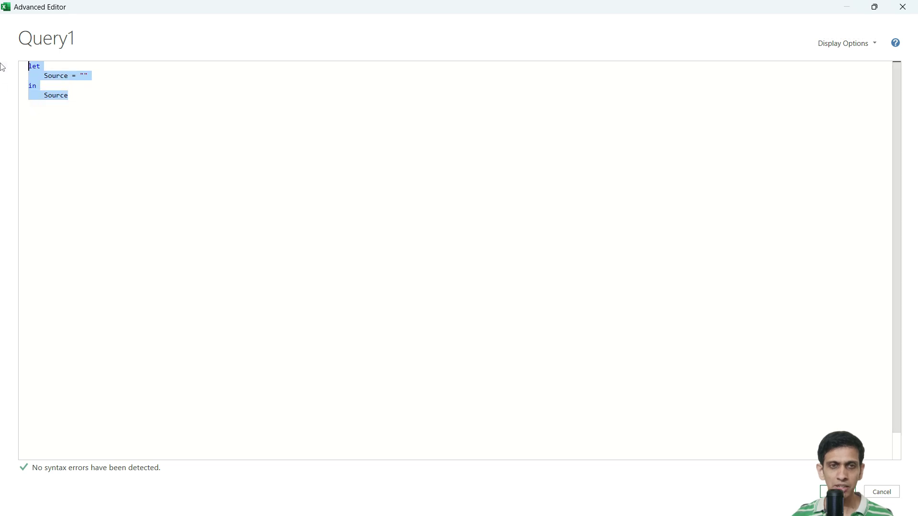
pyautogui.press('Delete')
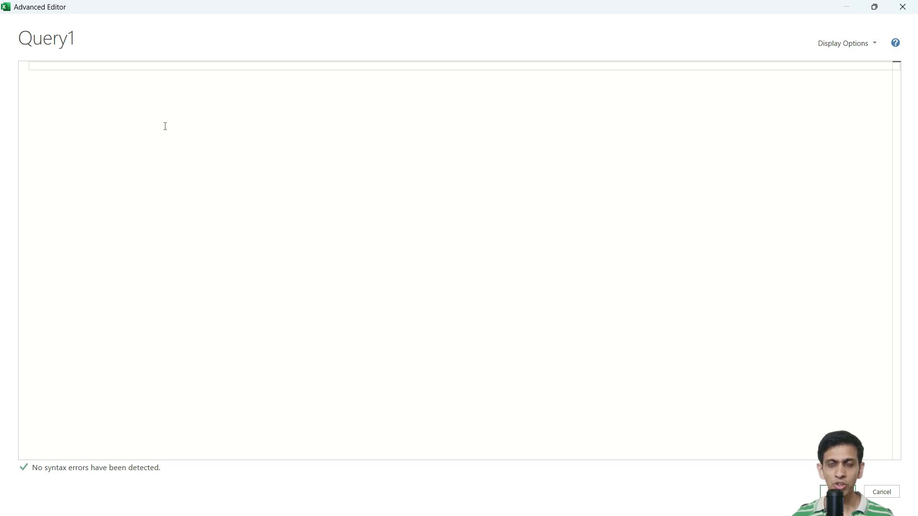
# In Edge, view the 39-line trial-balance-multi-company.pq script in the repo's tally folder.
pyautogui.press('super+Tab')
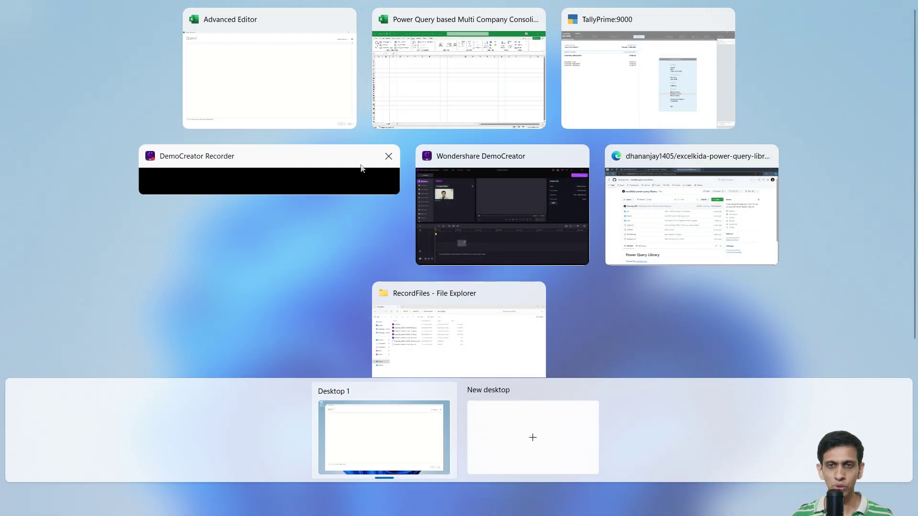
pyautogui.click(687, 221)
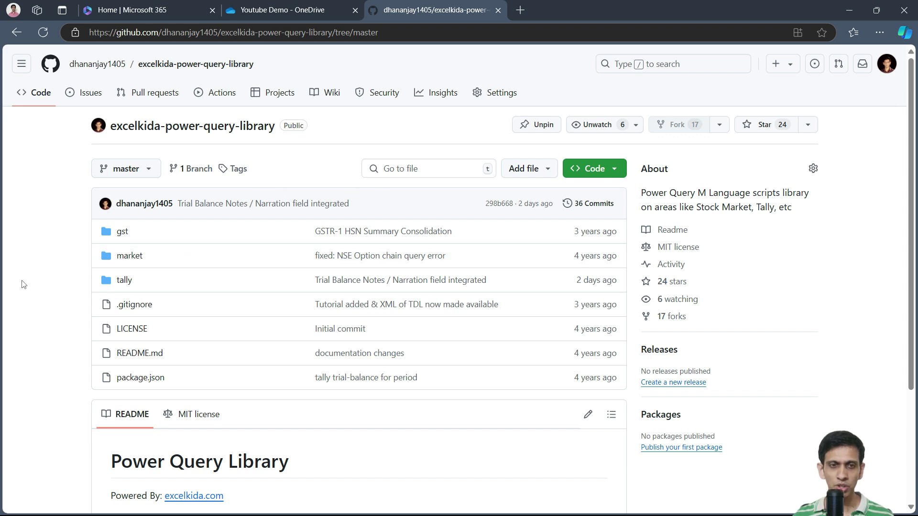
pyautogui.click(125, 281)
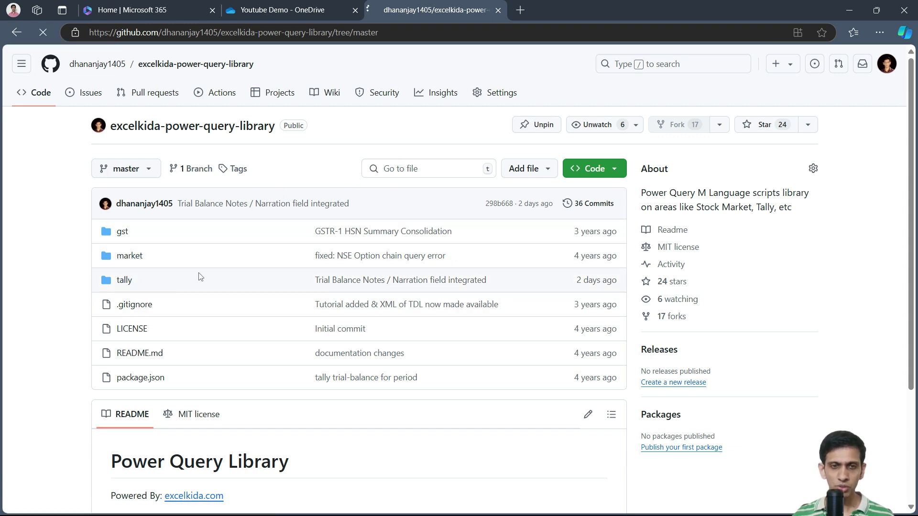
pyautogui.scroll(-6, 284, 287)
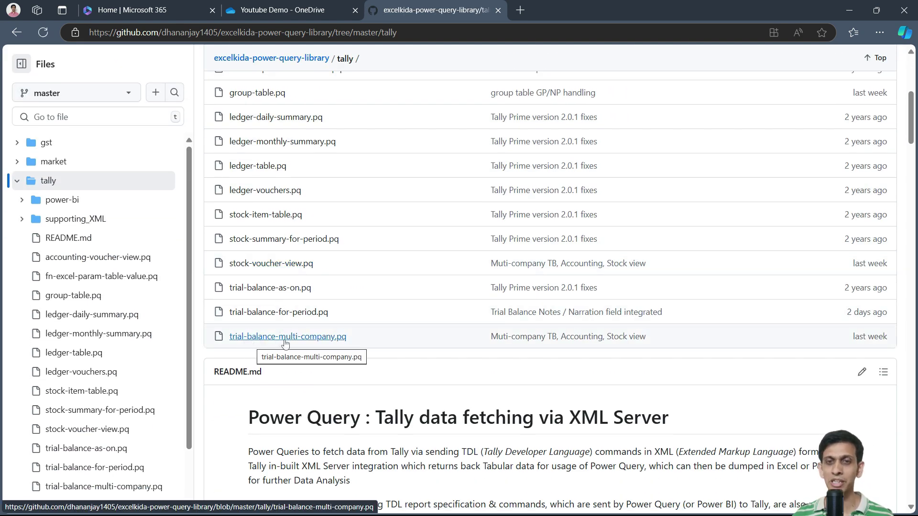
pyautogui.click(285, 337)
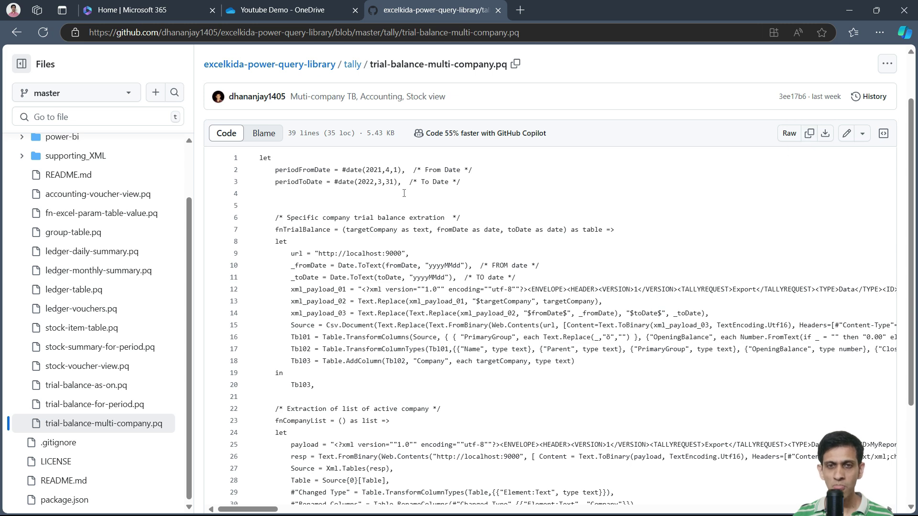
pyautogui.scroll(-3, 312, 232)
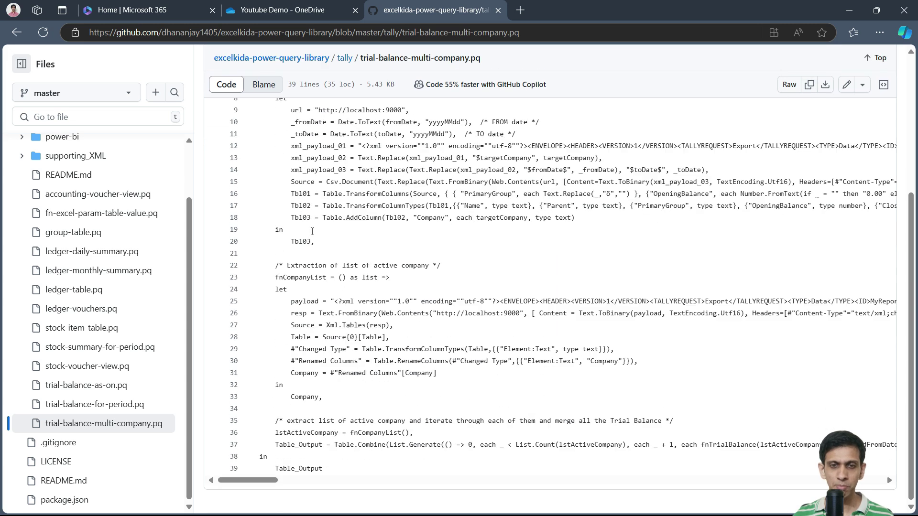
pyautogui.scroll(3, 320, 254)
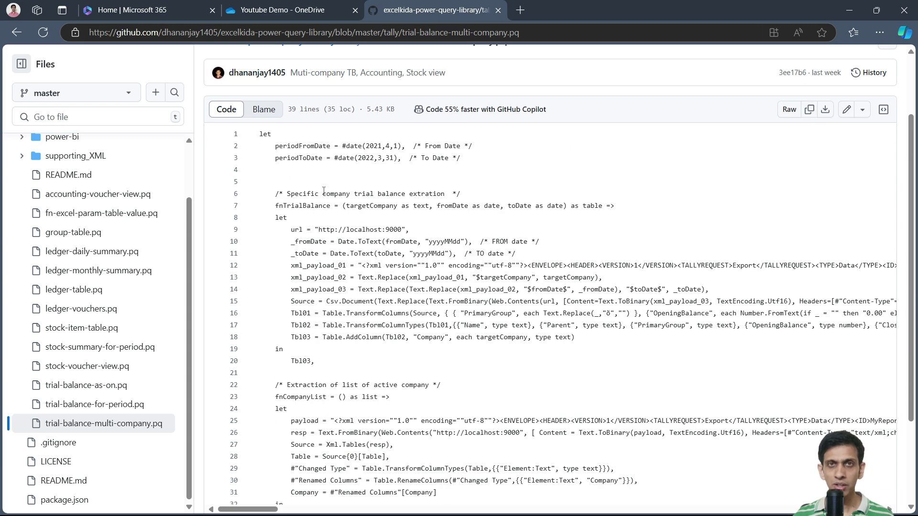
pyautogui.press('super+Tab')
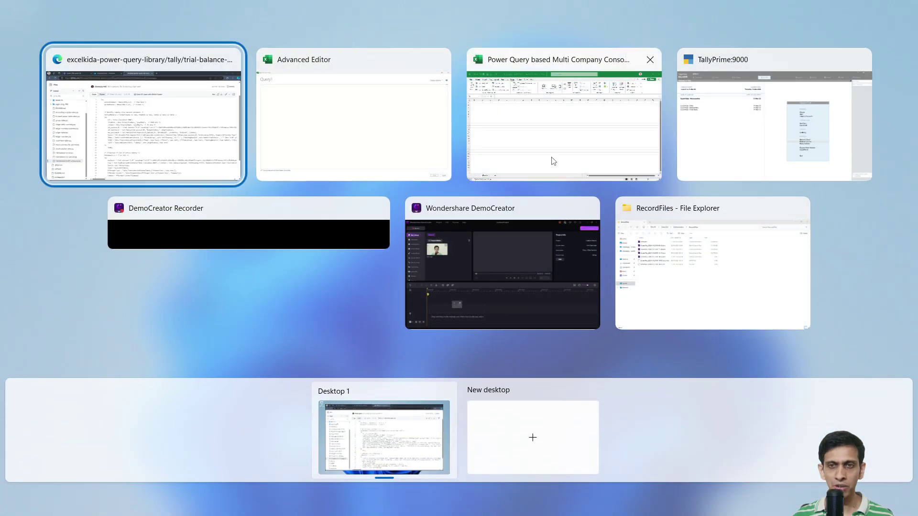
# Paste the copied multi-company trial balance script into Query1's empty editor.
pyautogui.click(571, 135)
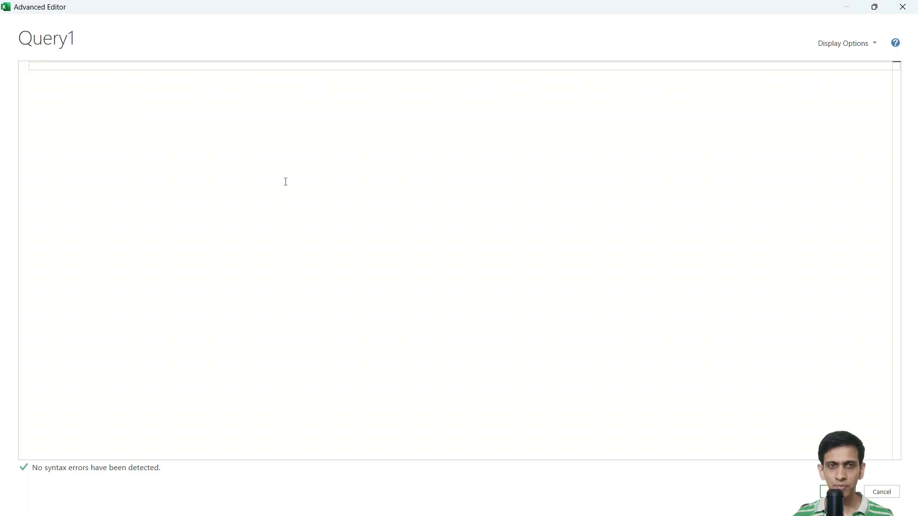
pyautogui.rightClick(87, 122)
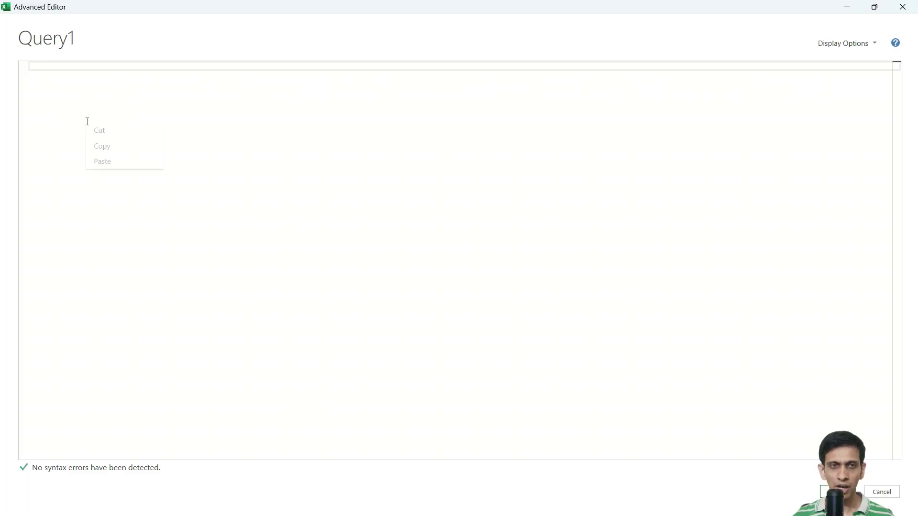
pyautogui.click(102, 163)
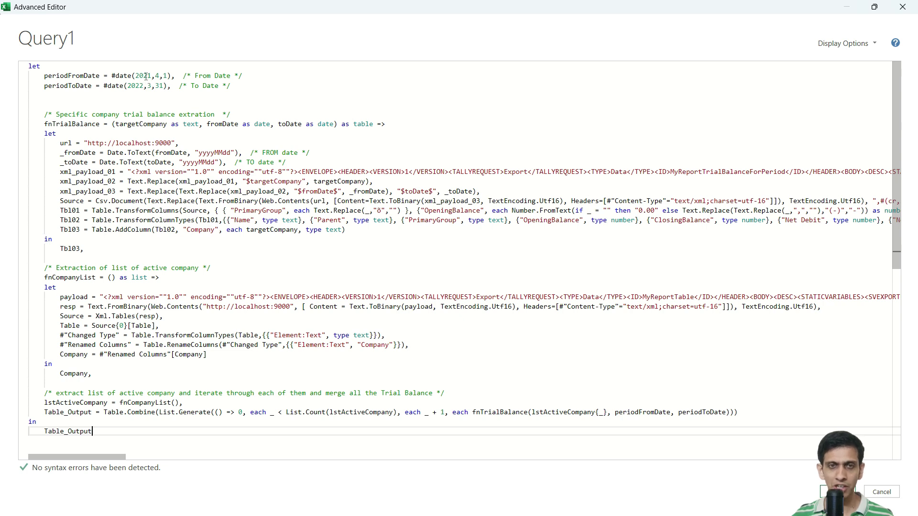
# Review the period dates 1-Apr-2021 to 31-Mar-2022 and the localhost:9000 server URL.
pyautogui.click(139, 85)
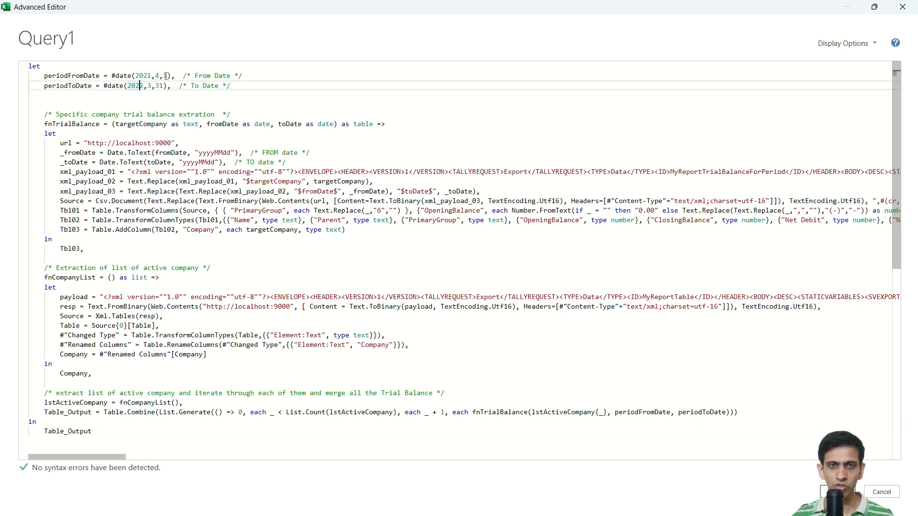
pyautogui.click(165, 76)
pyautogui.click(143, 86)
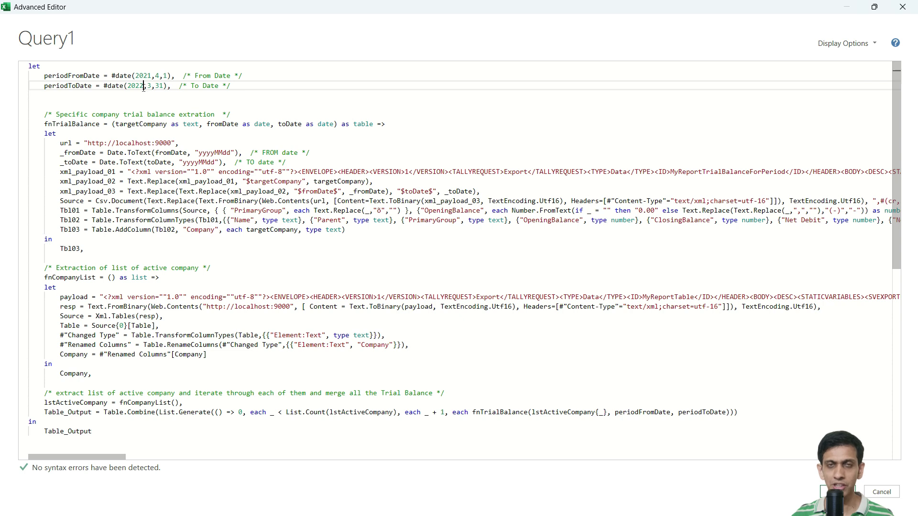
pyautogui.click(125, 86)
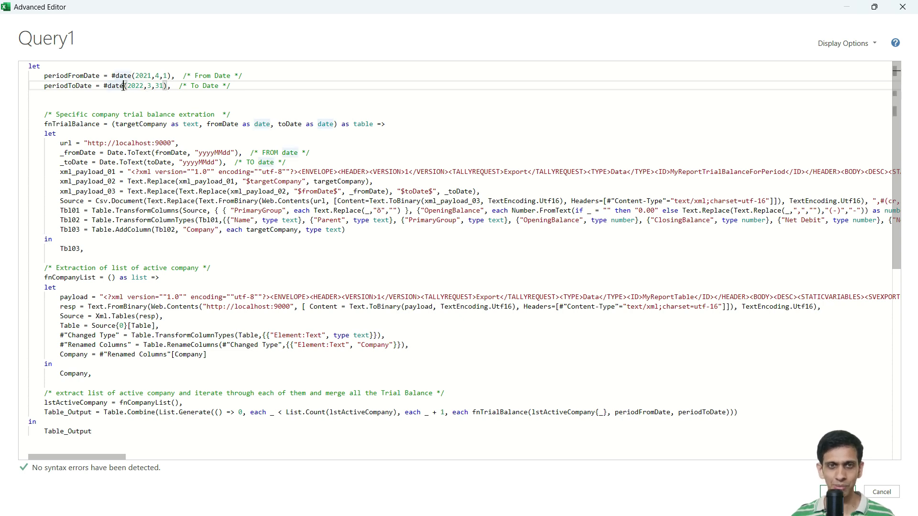
pyautogui.click(146, 76)
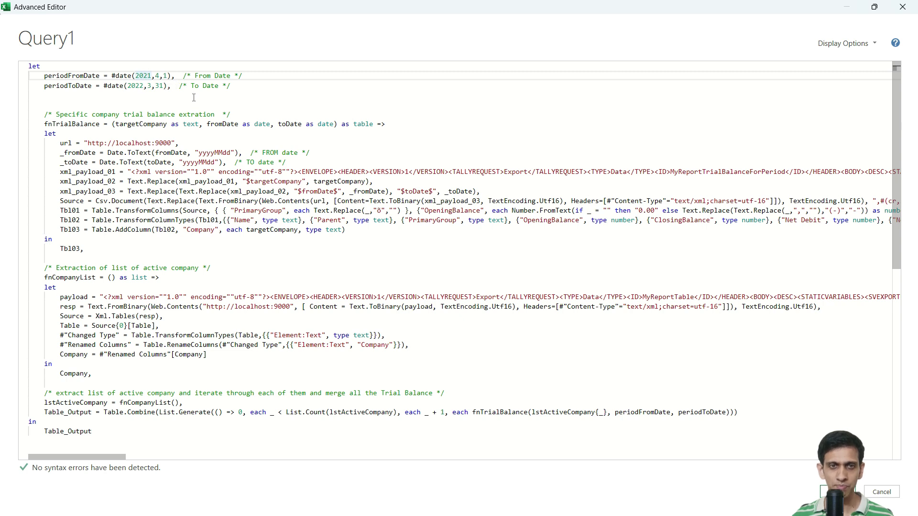
pyautogui.click(159, 143)
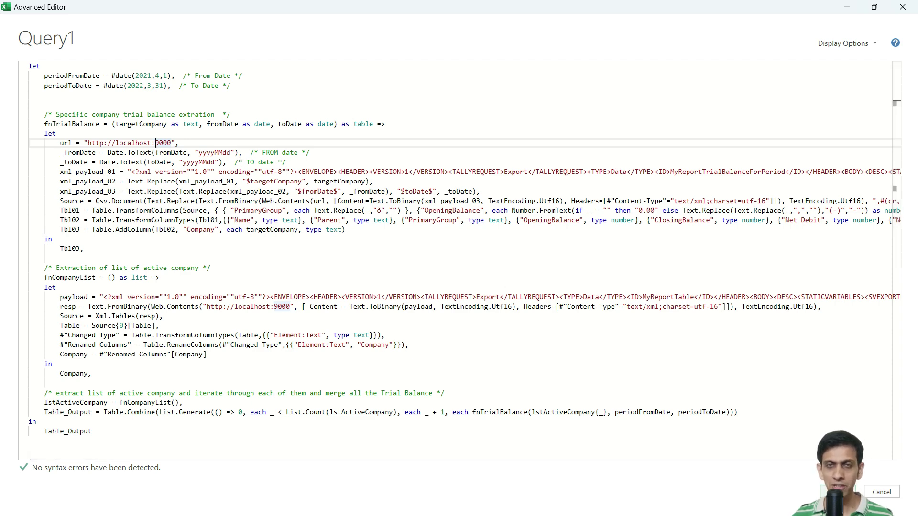
pyautogui.click(840, 492)
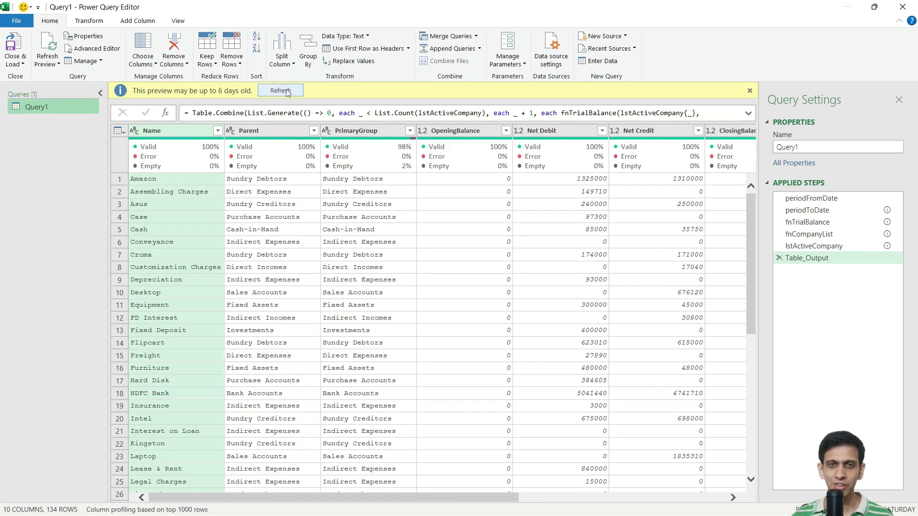
pyautogui.click(286, 92)
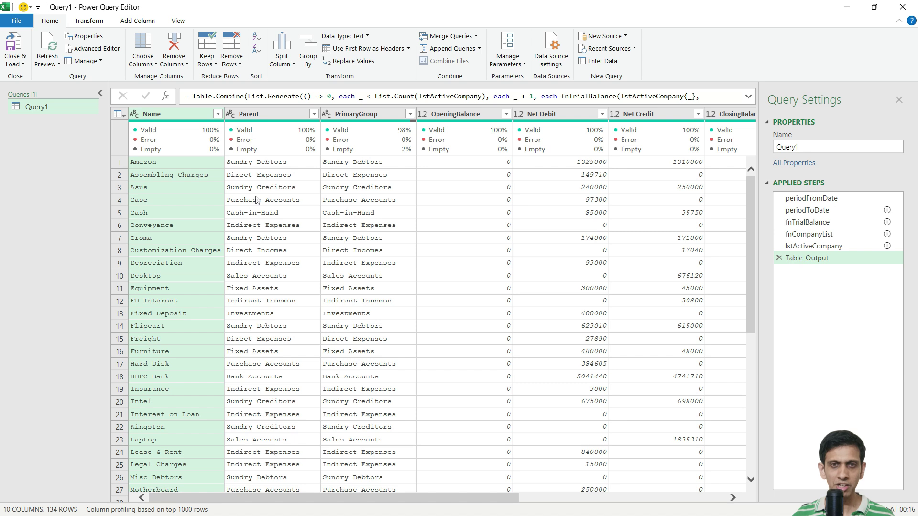
pyautogui.click(275, 228)
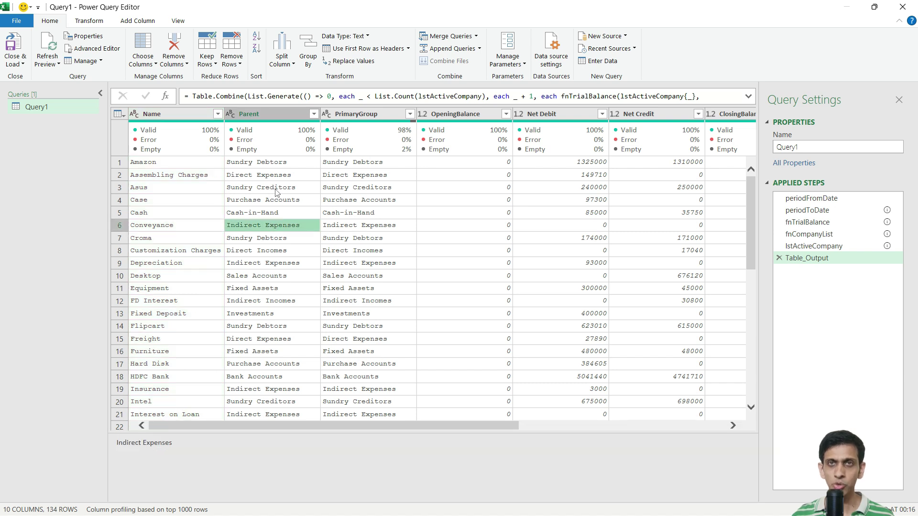
pyautogui.click(363, 201)
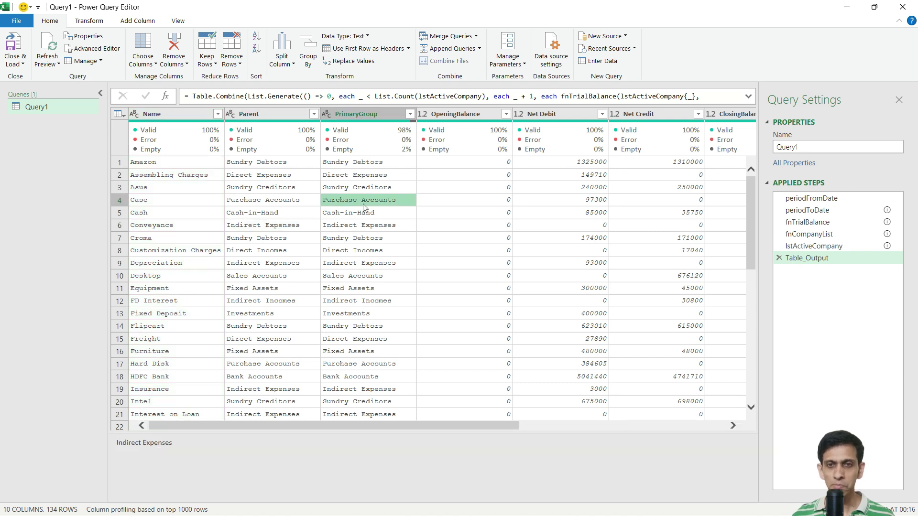
pyautogui.click(470, 217)
pyautogui.click(554, 210)
pyautogui.click(698, 214)
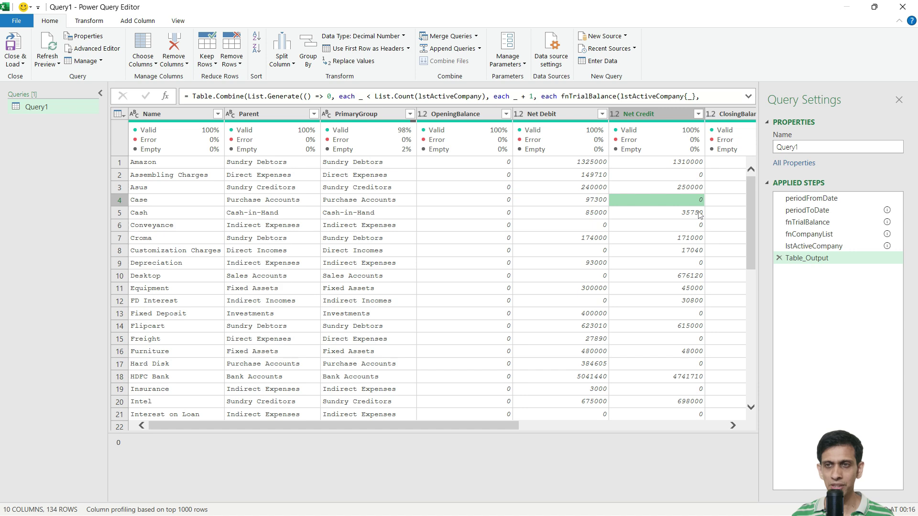
pyautogui.click(715, 216)
pyautogui.press('Right')
pyautogui.press('Right')
pyautogui.press('Right')
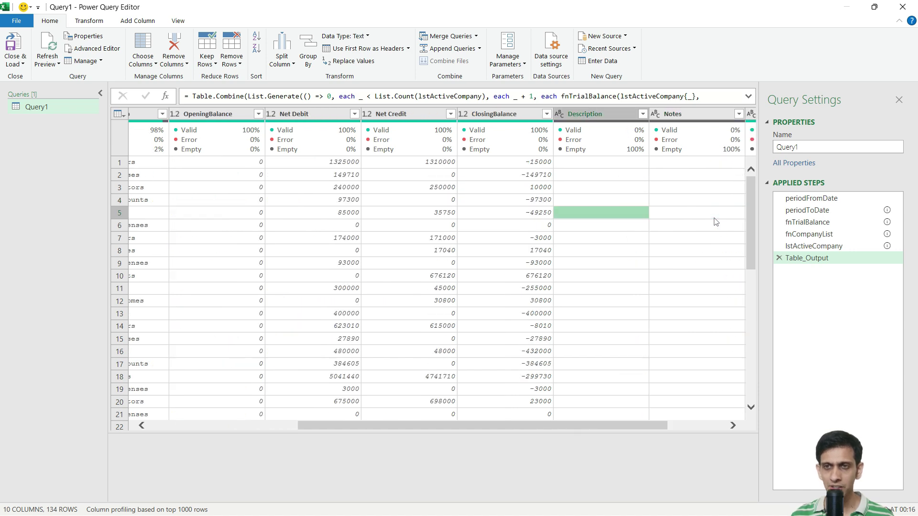
pyautogui.press('Up')
pyautogui.press('Up')
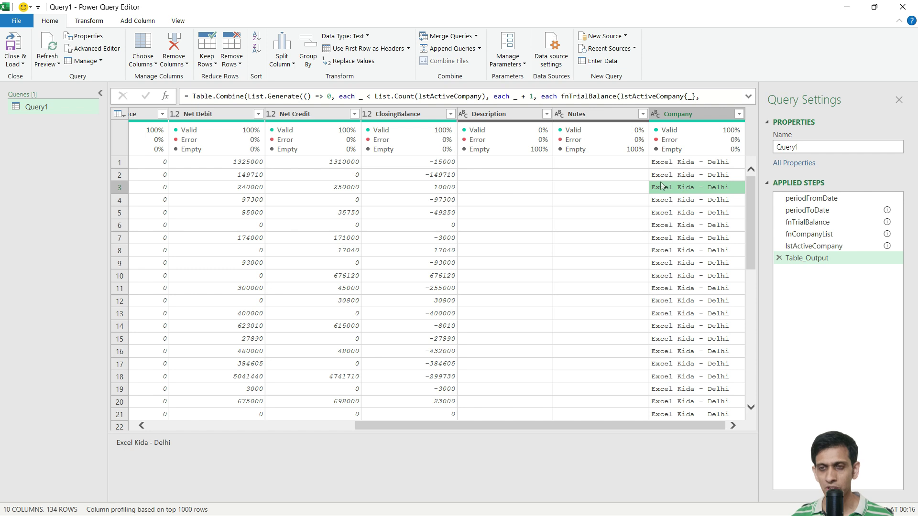
pyautogui.scroll(-6, 701, 215)
pyautogui.scroll(-7, 704, 216)
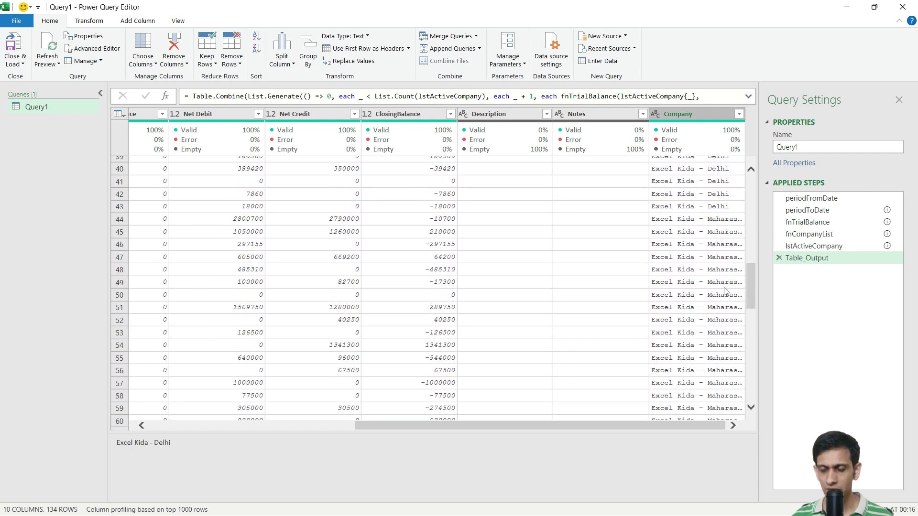
pyautogui.click(725, 292)
pyautogui.scroll(-13, 720, 296)
pyautogui.scroll(-9, 714, 306)
pyautogui.click(713, 311)
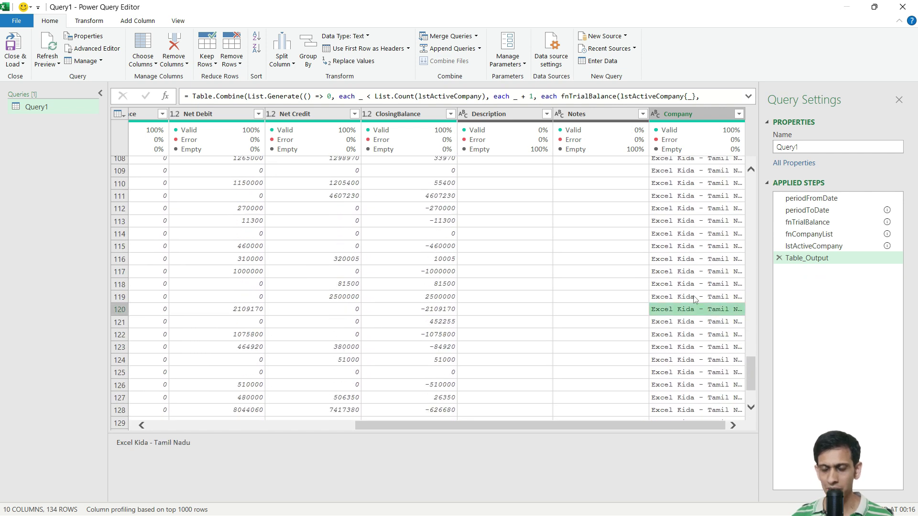
pyautogui.press('super+Tab')
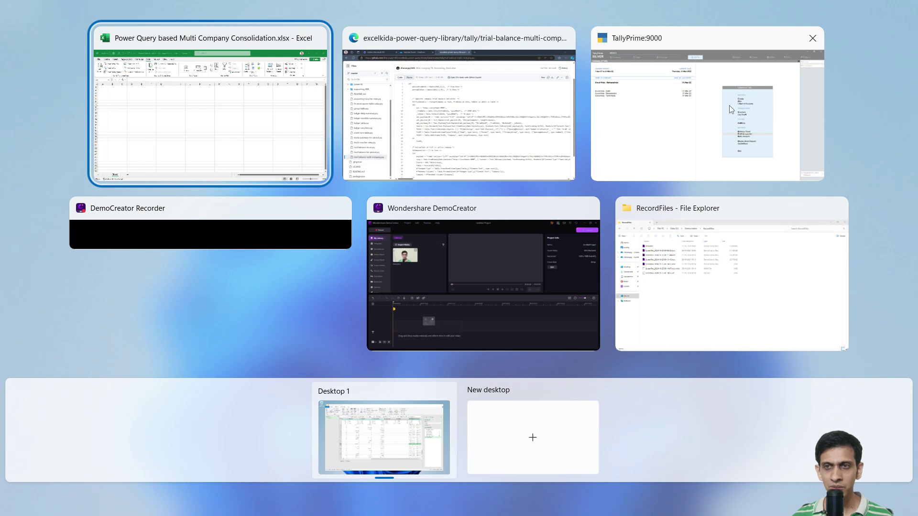
pyautogui.click(730, 106)
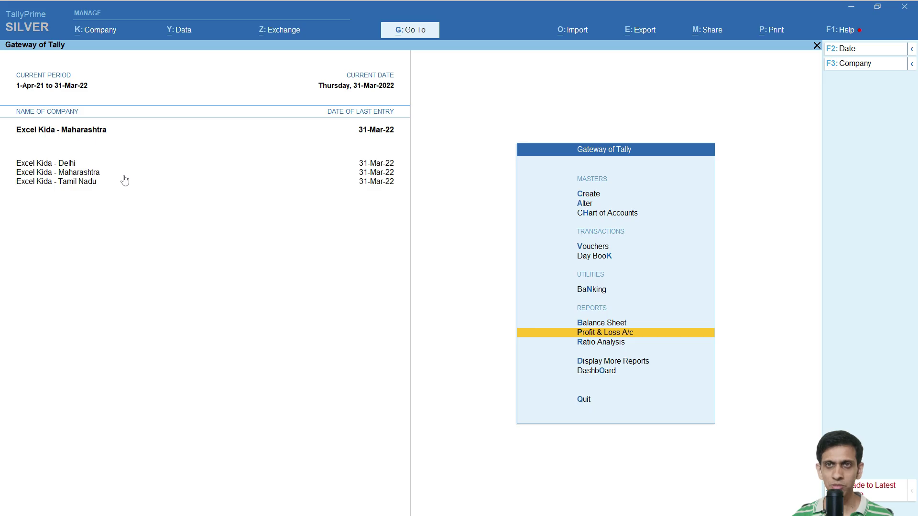
pyautogui.press('super+Tab')
pyautogui.click(405, 122)
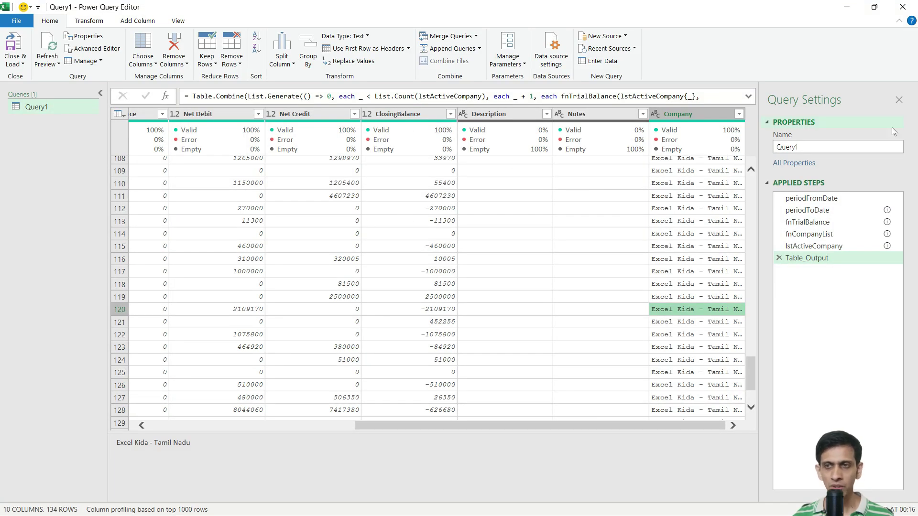
# Rename the query to Combined_TB and Close & Load it into a new sheet.
pyautogui.doubleClick(813, 148)
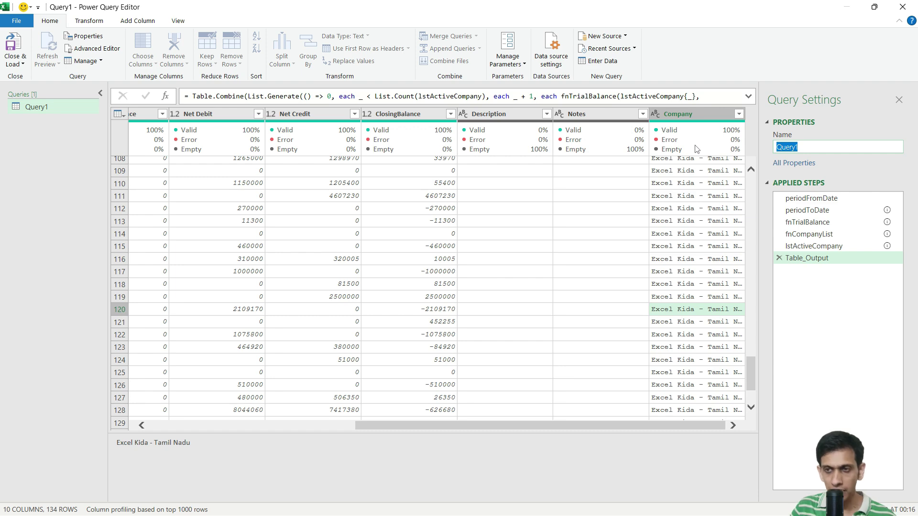
pyautogui.write('Combined_TB')
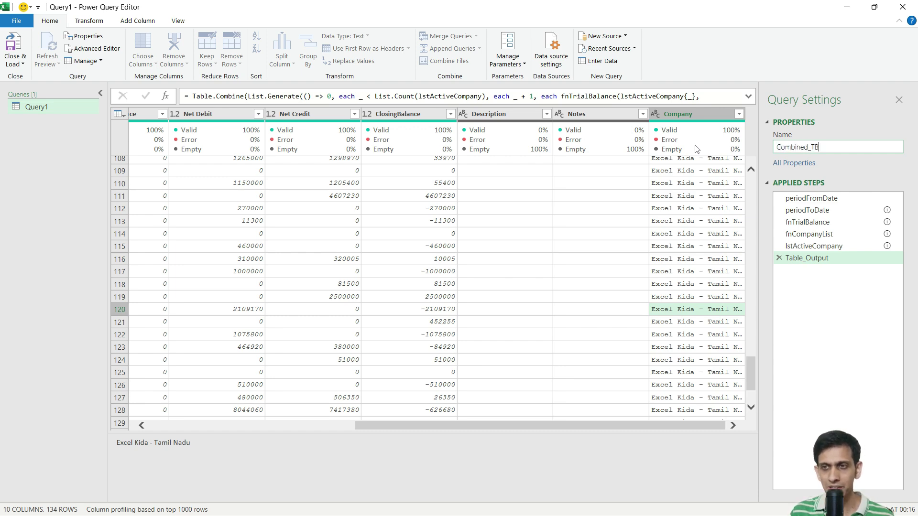
pyautogui.press('Return')
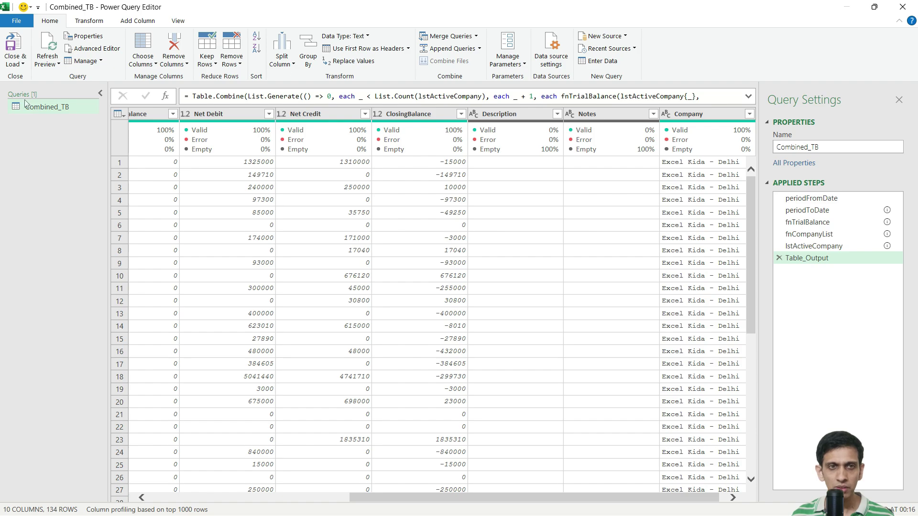
pyautogui.click(10, 44)
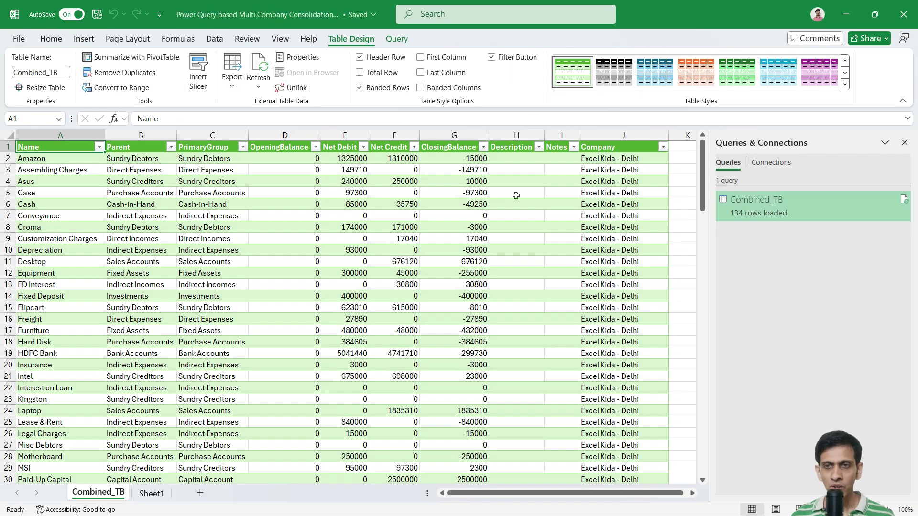
# Insert a PivotTable from the Combined_TB table onto a new worksheet.
pyautogui.scroll(-20, 516, 196)
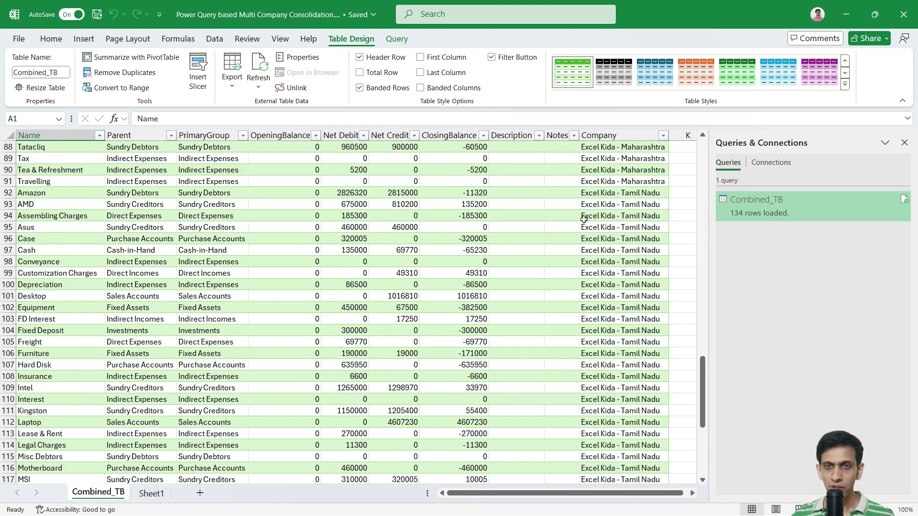
pyautogui.scroll(20, 584, 220)
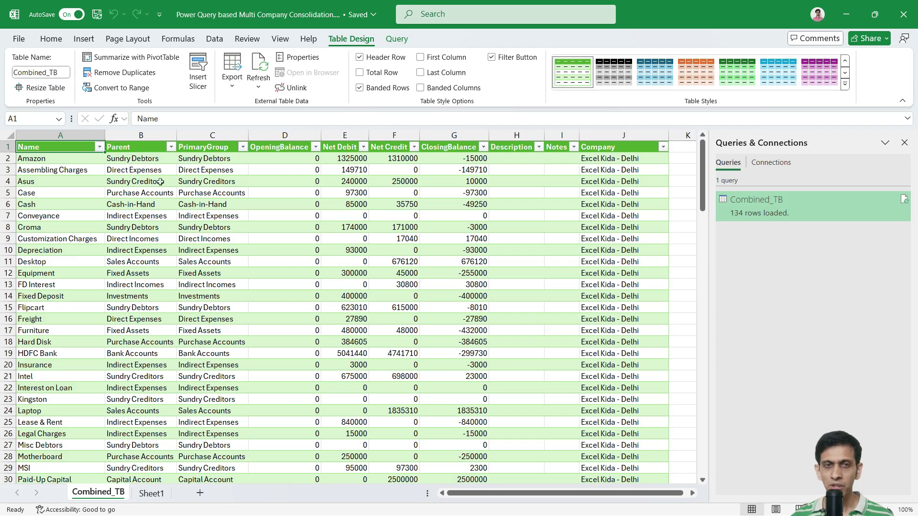
pyautogui.click(142, 161)
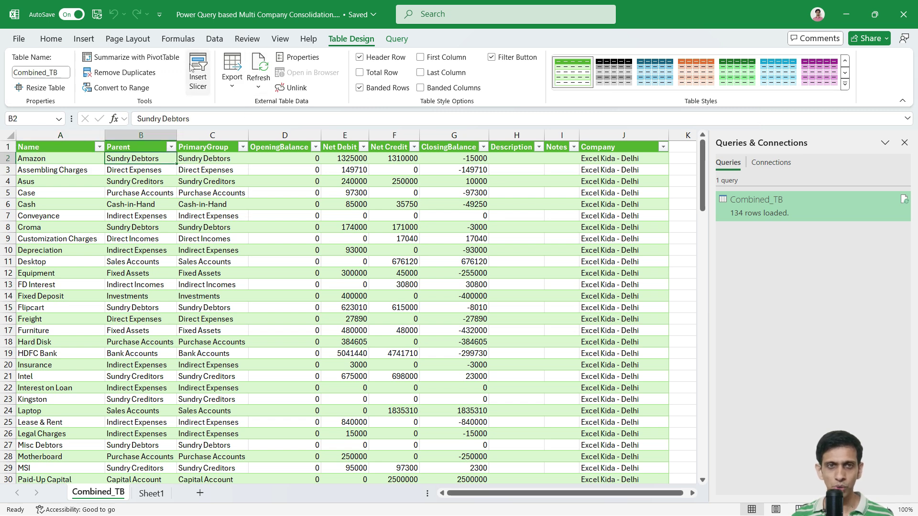
pyautogui.click(84, 39)
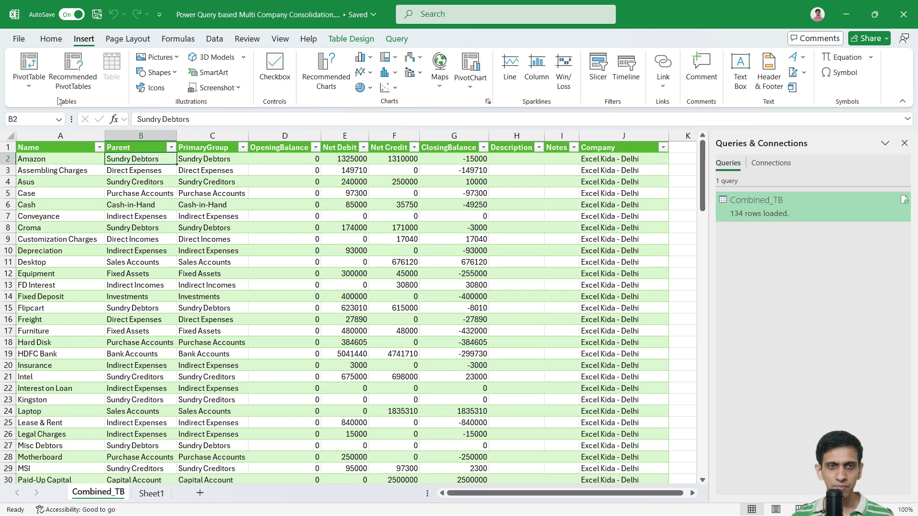
pyautogui.click(32, 82)
pyautogui.click(30, 64)
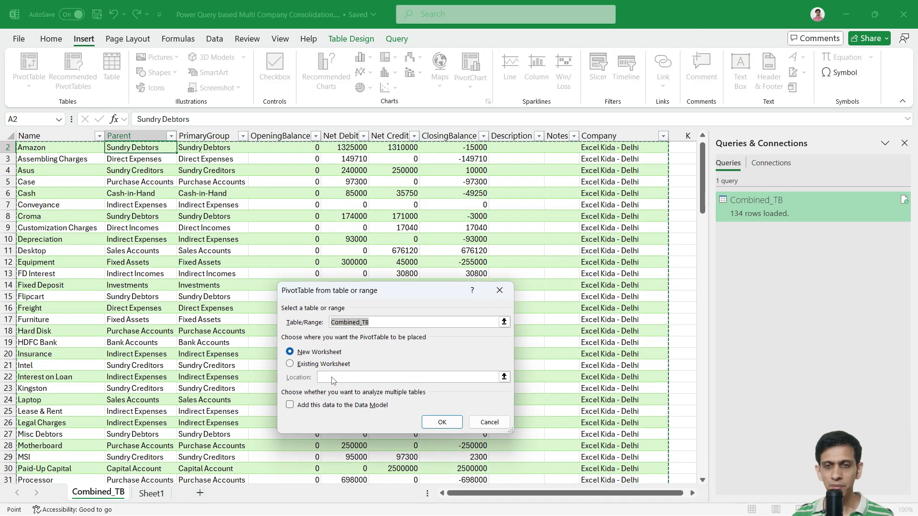
pyautogui.click(432, 423)
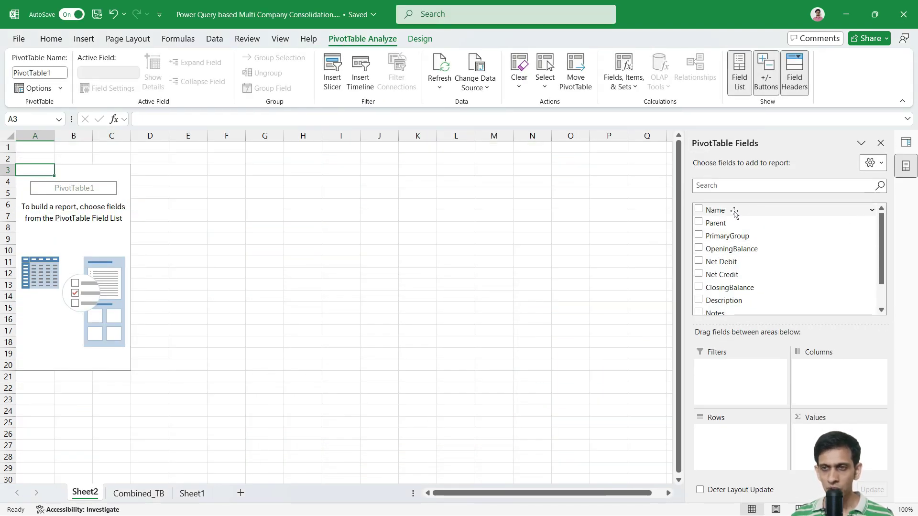
# Put Name in Rows, Company in Columns and Sum of ClosingBalance in Values.
pyautogui.moveTo(726, 211); pyautogui.dragTo(754, 450)
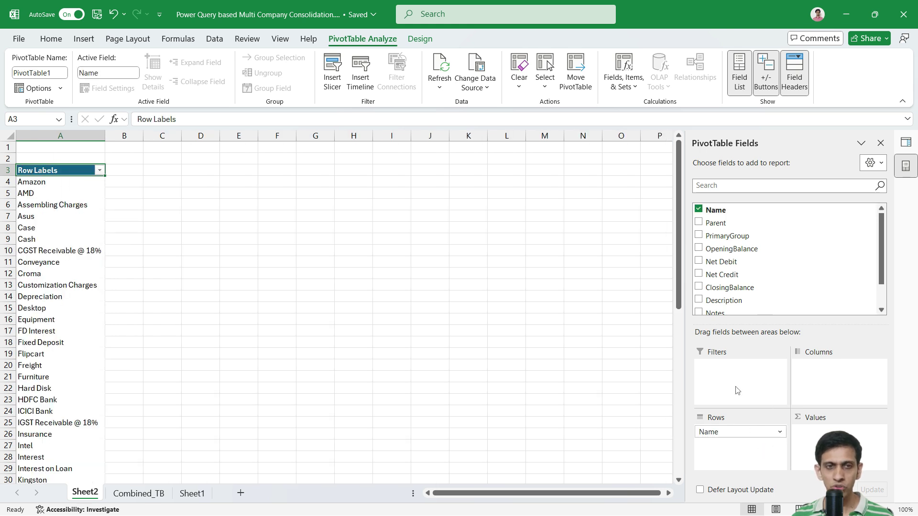
pyautogui.scroll(-2, 760, 239)
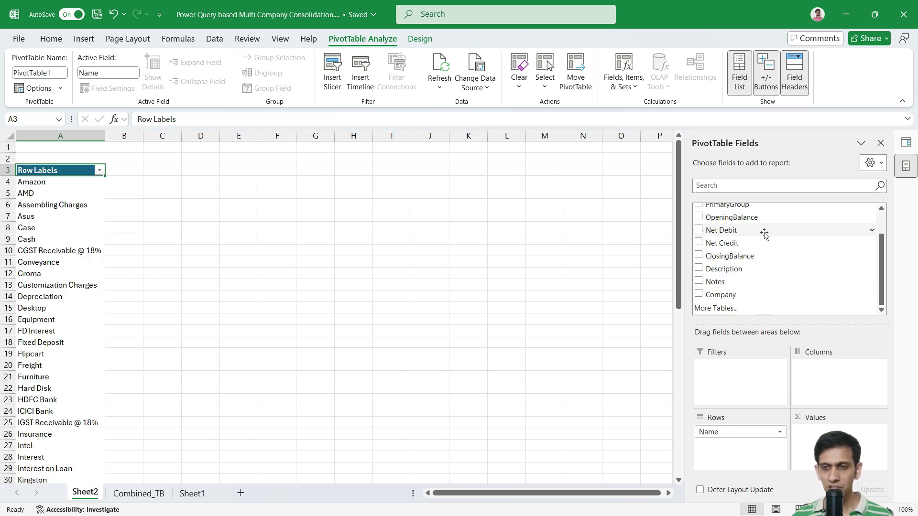
pyautogui.moveTo(742, 296); pyautogui.dragTo(828, 384)
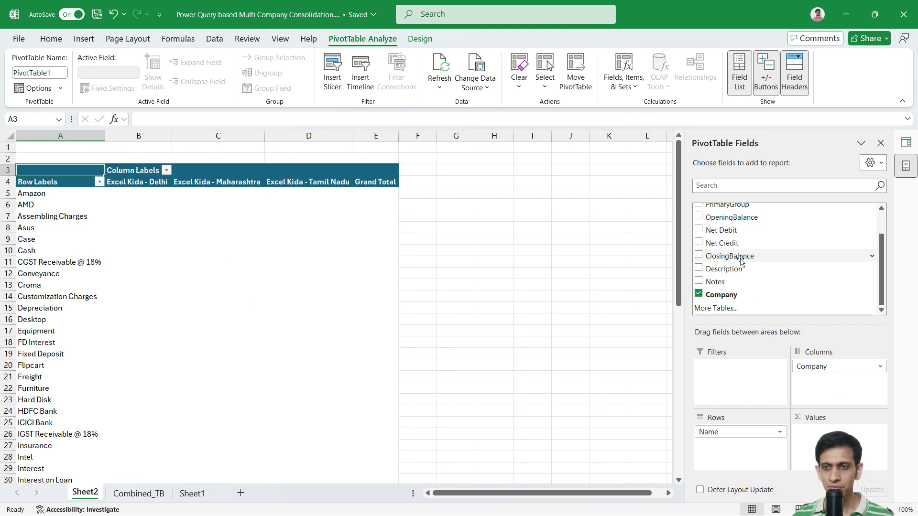
pyautogui.moveTo(747, 258); pyautogui.dragTo(813, 436)
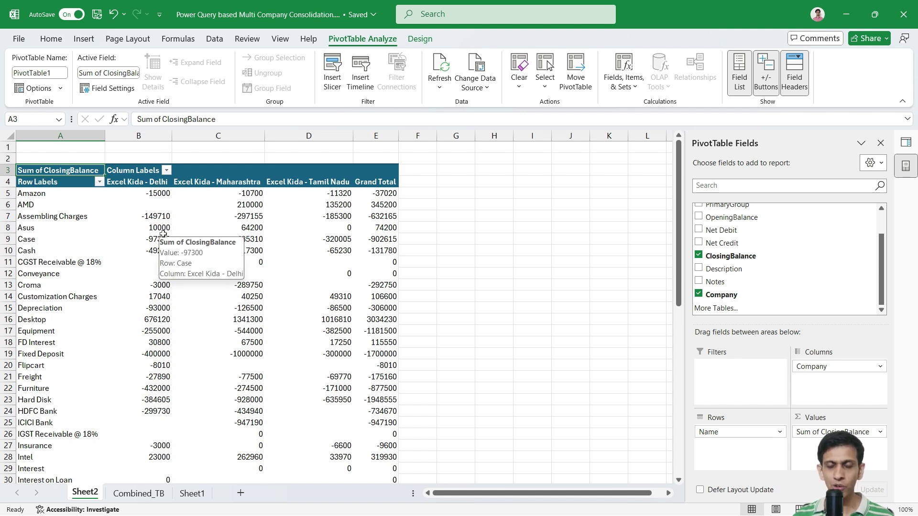
# Check the Delhi Assembling Charges balance and the -1168450 Grand Total in the pivot.
pyautogui.click(153, 217)
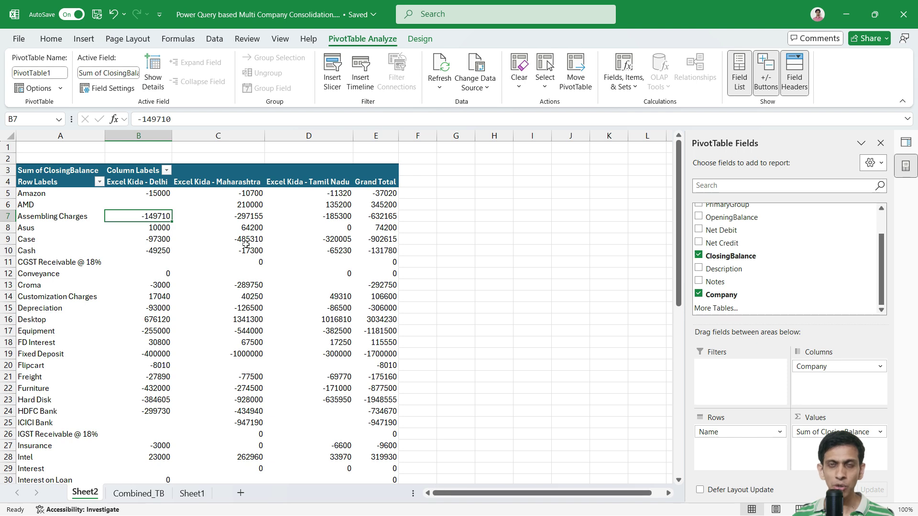
pyautogui.scroll(-3, 46, 234)
pyautogui.scroll(3, 144, 223)
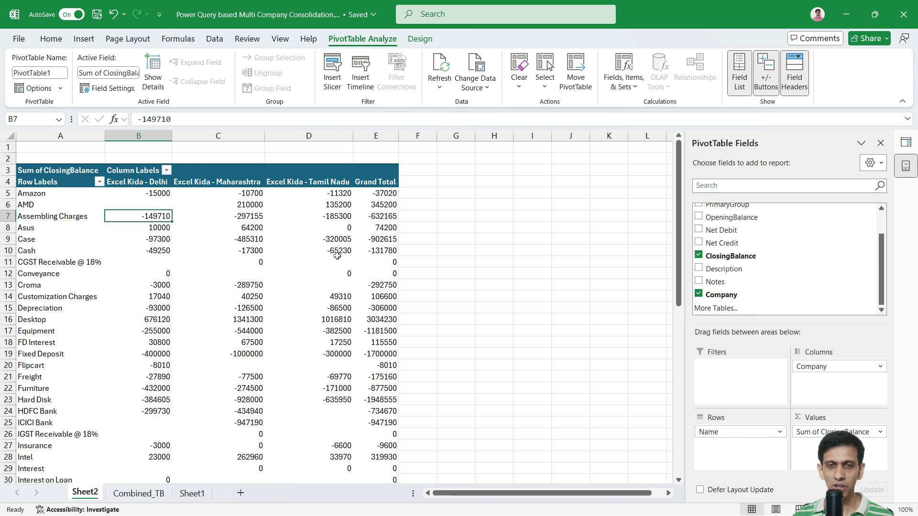
pyautogui.scroll(-4, 337, 268)
pyautogui.scroll(-12, 314, 256)
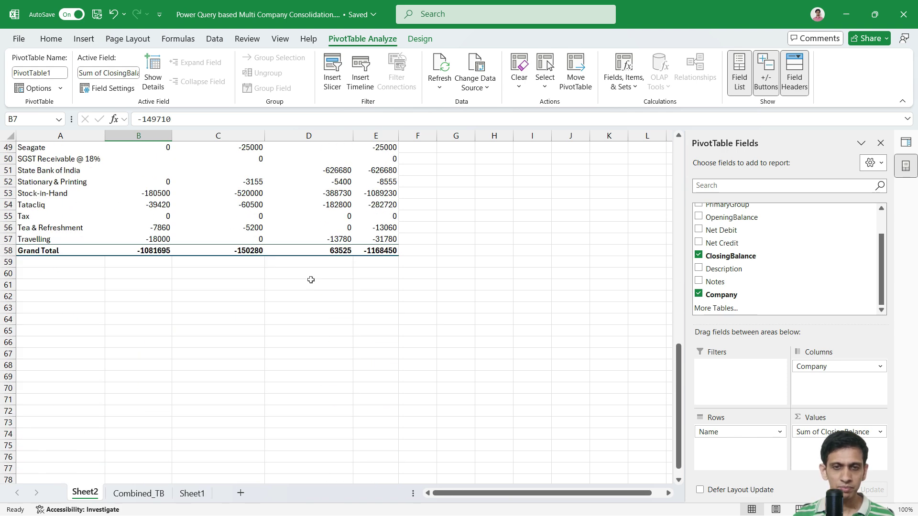
pyautogui.scroll(9, 311, 280)
pyautogui.scroll(7, 311, 280)
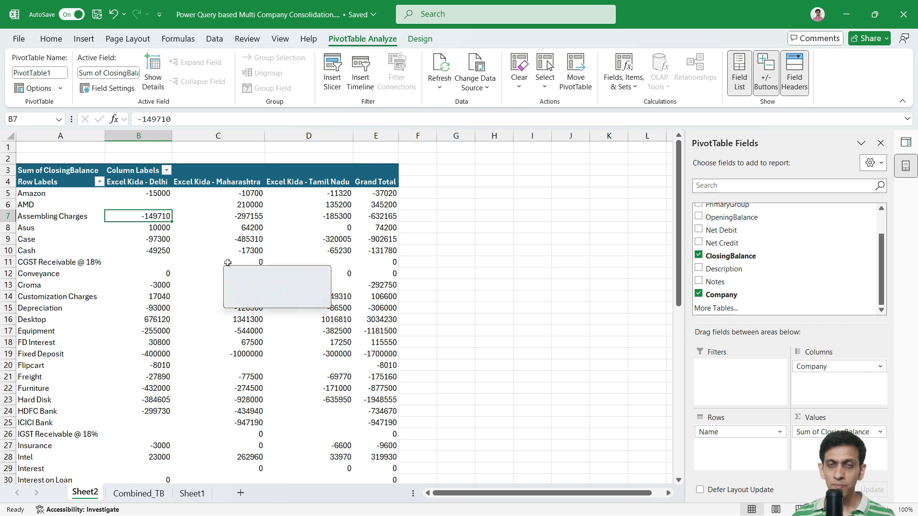
# Read the per-company closing balance tooltips, then switch to the GitHub browser window.
pyautogui.moveTo(248, 225)
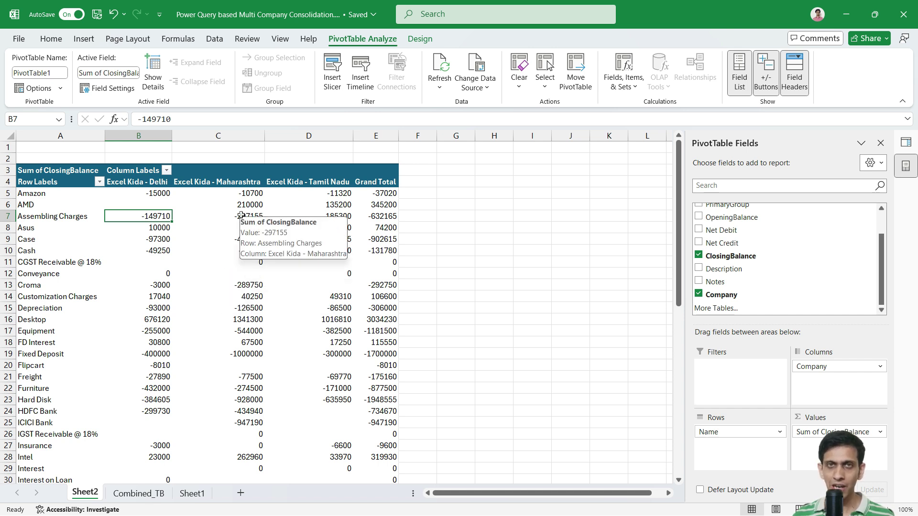
pyautogui.moveTo(185, 238)
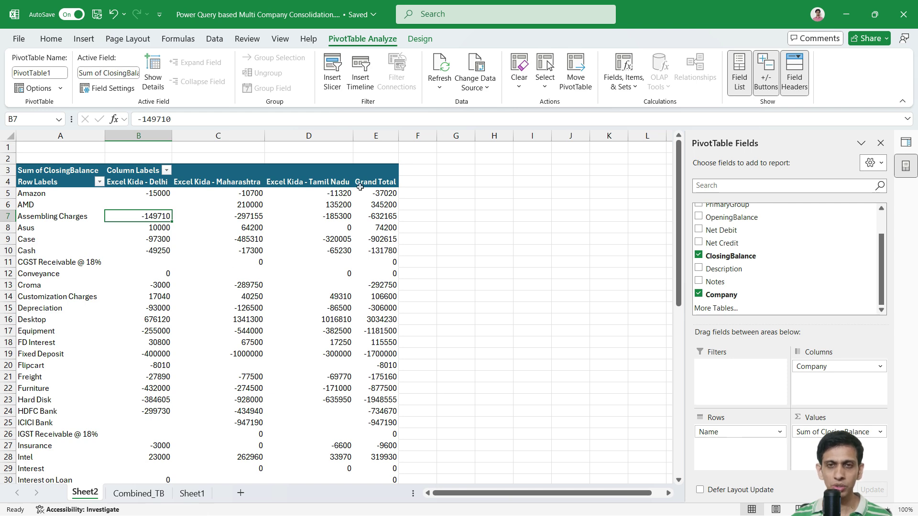
pyautogui.press('super+Tab')
# Copy the raw 22-line group-table.pq script from GitHub's tally folder and return to Excel.
pyautogui.click(683, 95)
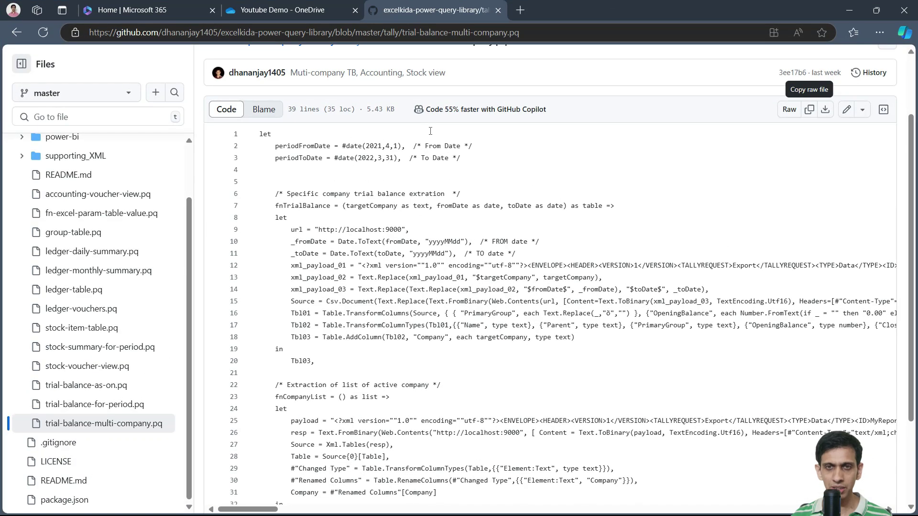
pyautogui.scroll(2, 302, 191)
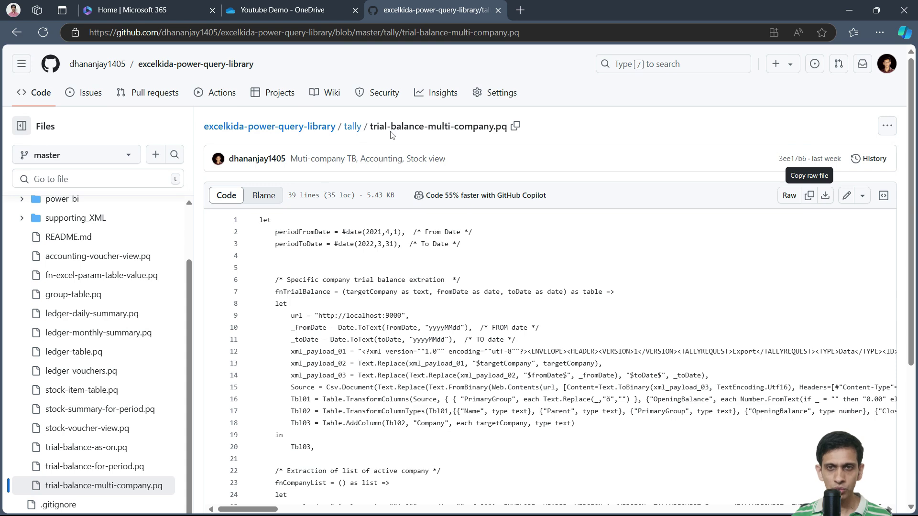
pyautogui.click(351, 127)
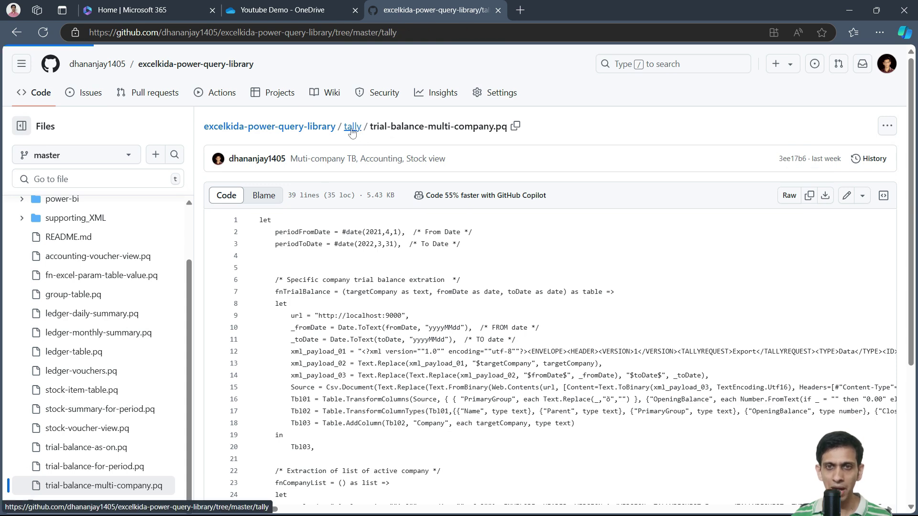
pyautogui.scroll(-1, 302, 276)
pyautogui.scroll(-2, 301, 276)
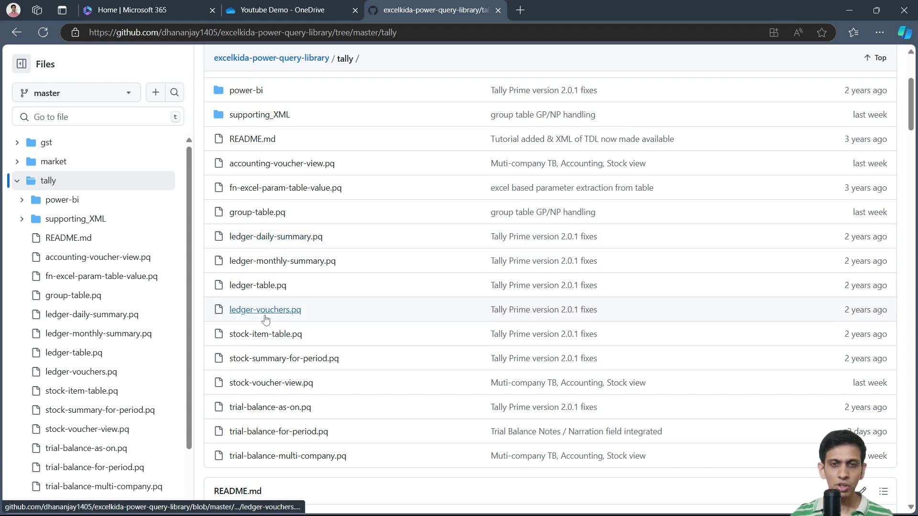
pyautogui.click(262, 214)
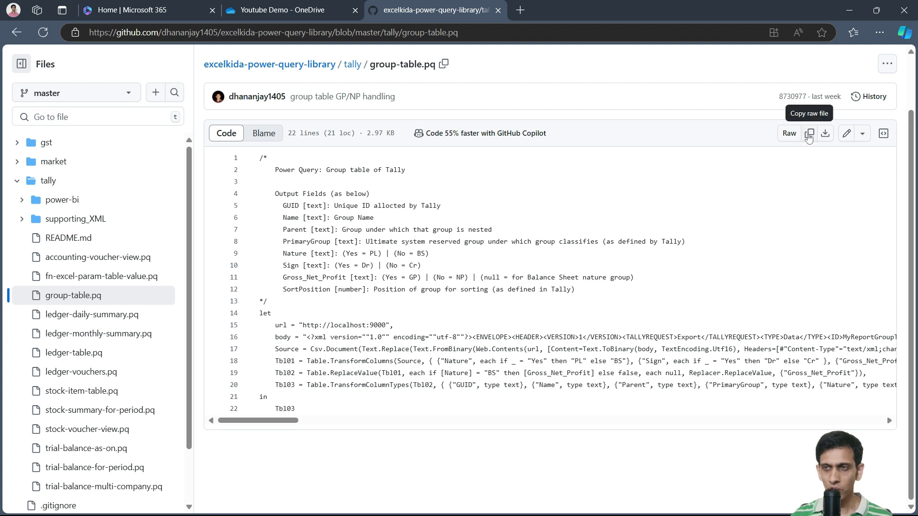
pyautogui.click(808, 136)
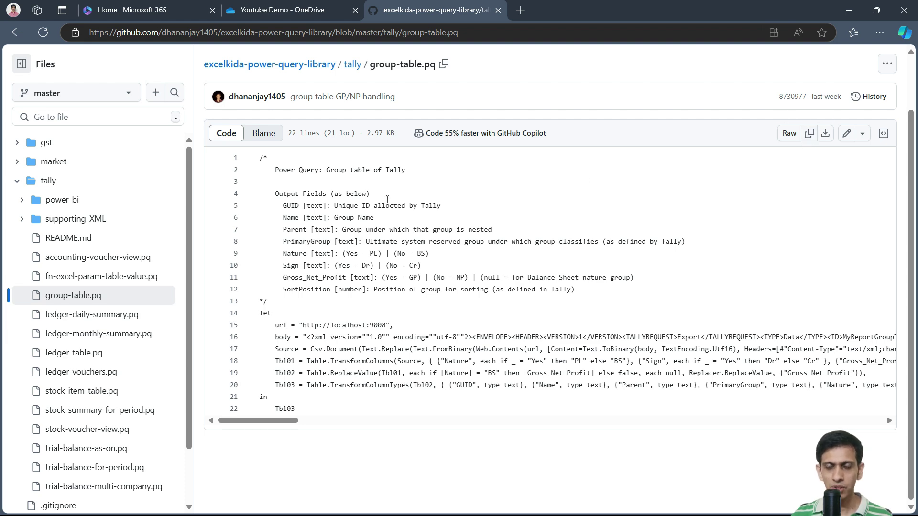
pyautogui.hotkey('alt', 'Tab')
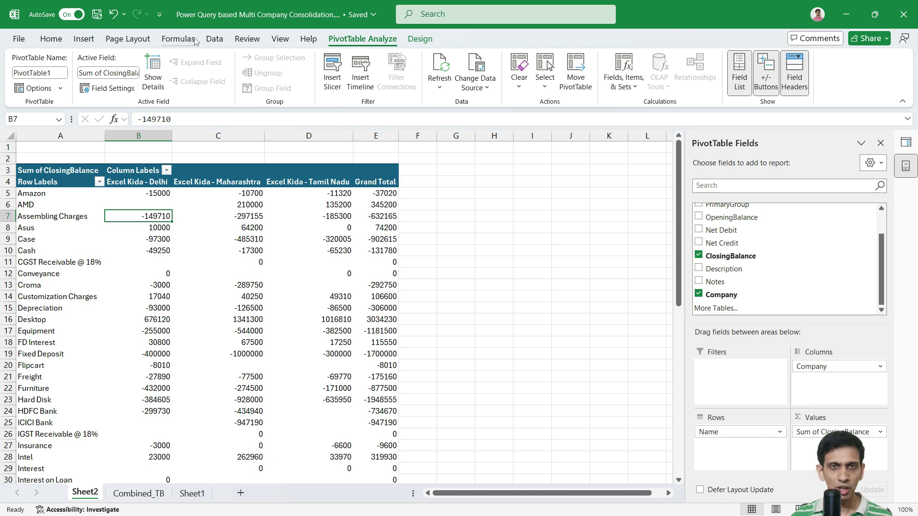
# Create another blank query via Data > Get Data > From Other Sources.
pyautogui.click(215, 39)
pyautogui.click(23, 85)
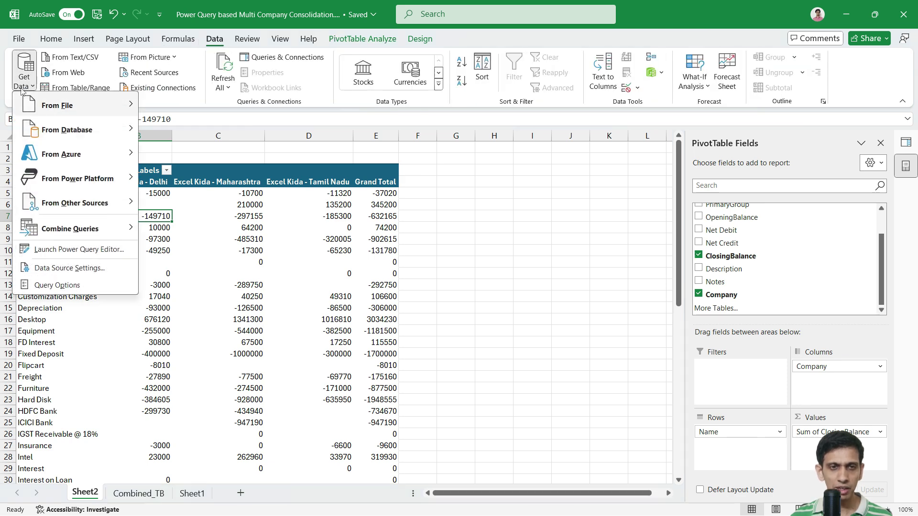
pyautogui.moveTo(110, 203)
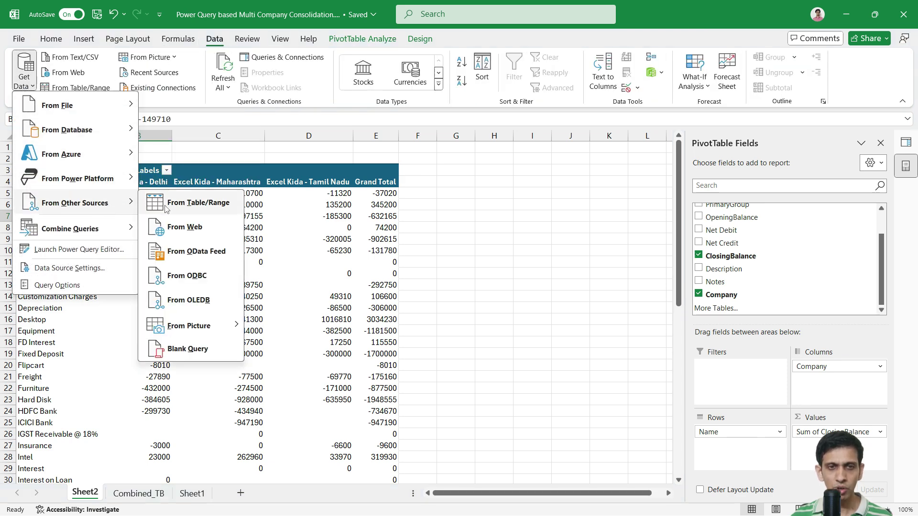
pyautogui.click(193, 349)
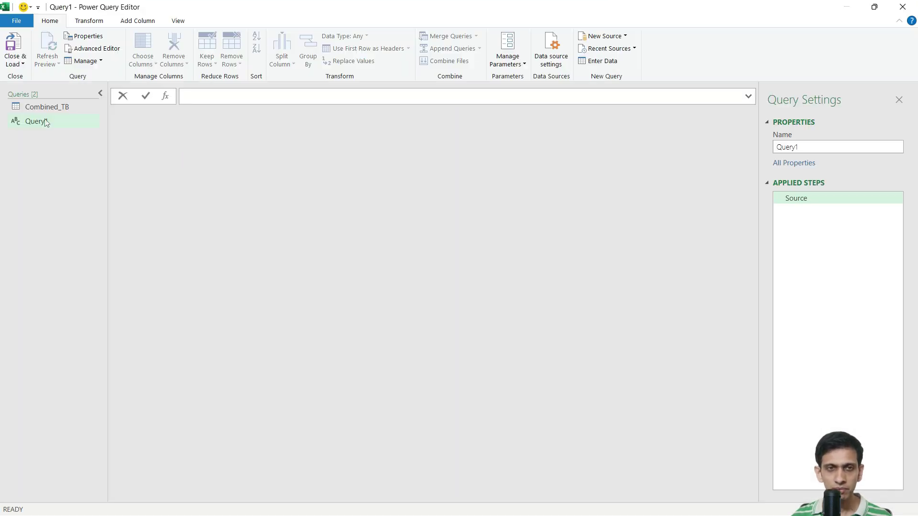
# Replace Query1's default code with the pasted Tally group-table script in the Advanced Editor.
pyautogui.rightClick(46, 123)
pyautogui.click(78, 276)
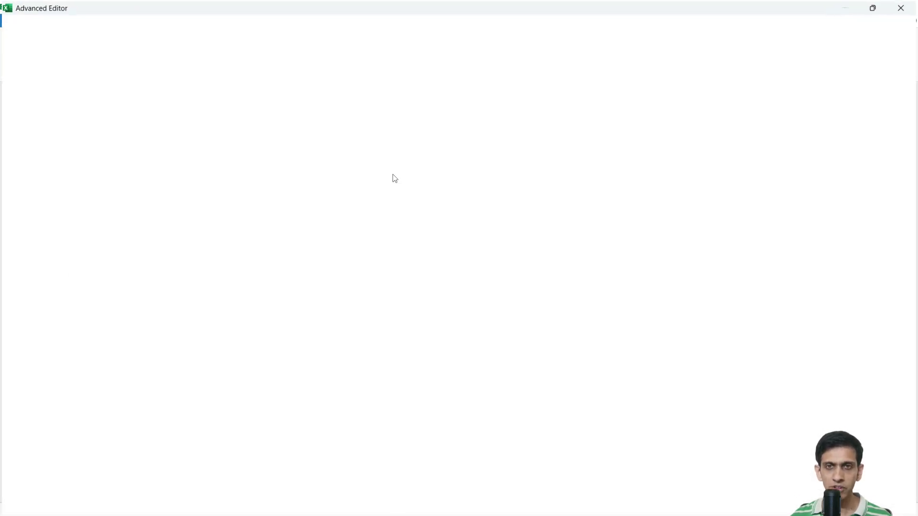
pyautogui.hotkey('ctrl', 'a')
pyautogui.press('Delete')
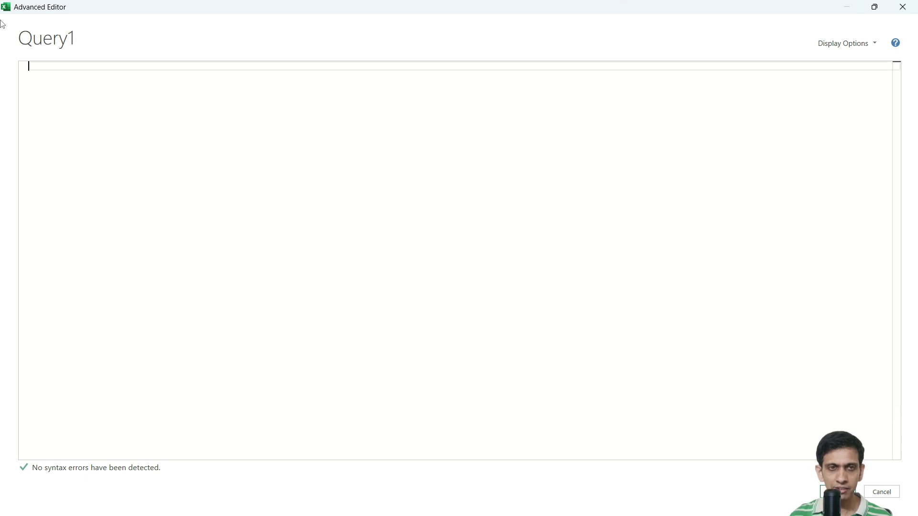
pyautogui.hotkey('ctrl', 'v')
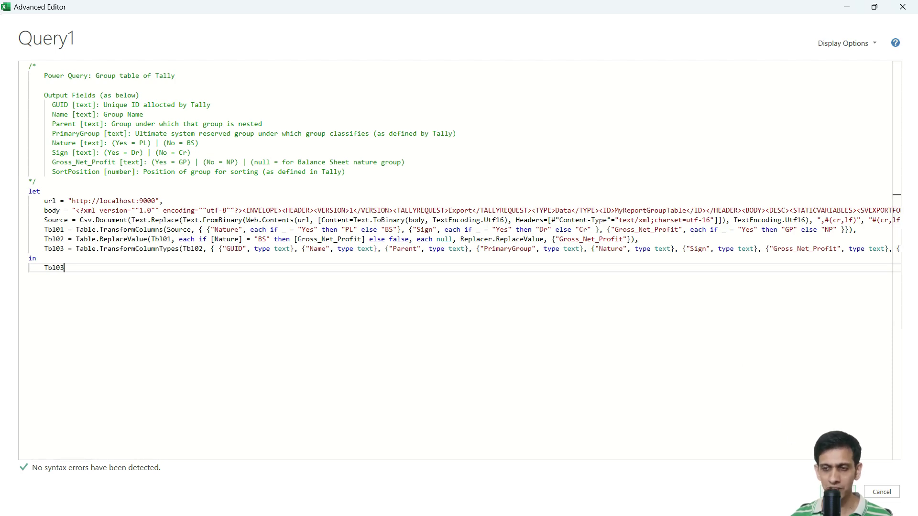
# Apply the script and refresh the group preview with current Tally data.
pyautogui.click(840, 492)
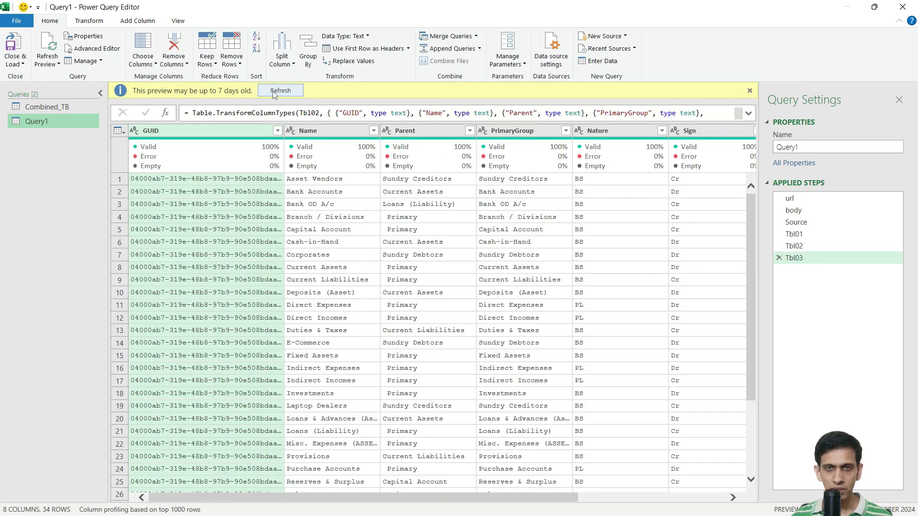
pyautogui.click(274, 91)
pyautogui.click(314, 176)
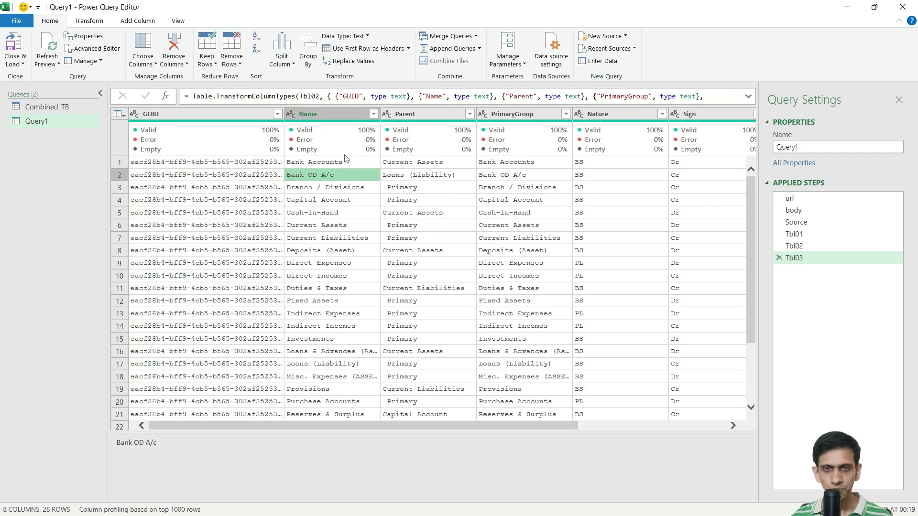
pyautogui.click(412, 185)
# Rename the query to Group in Query Settings.
pyautogui.press('Right')
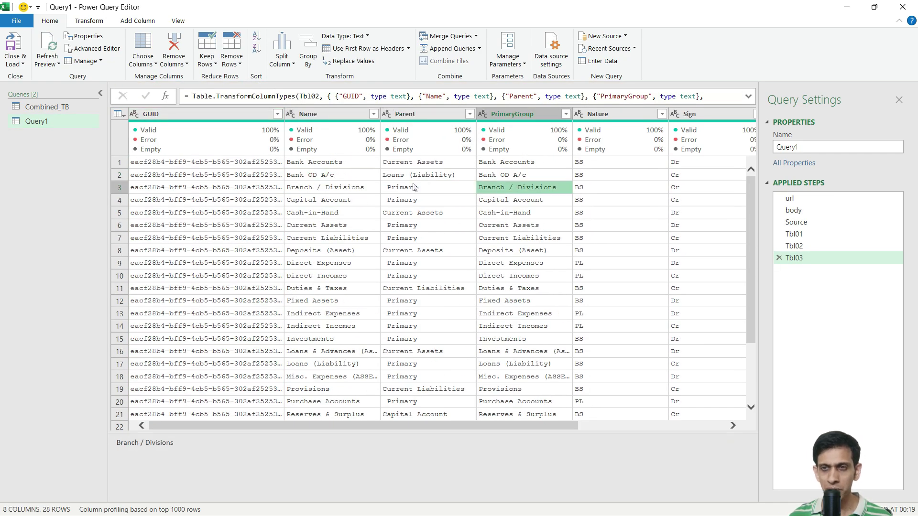
pyautogui.press('Right')
pyautogui.press('Right')
pyautogui.press('Right')
pyautogui.press('Right')
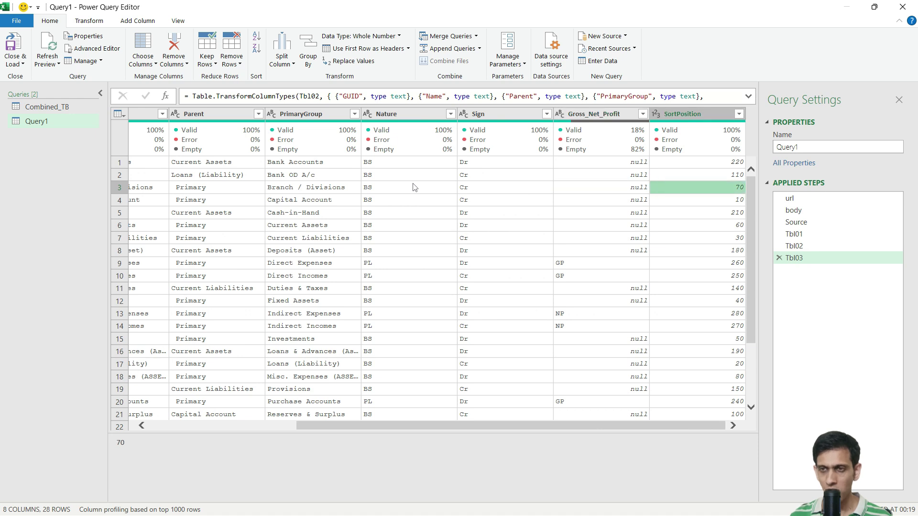
pyautogui.press('Tab')
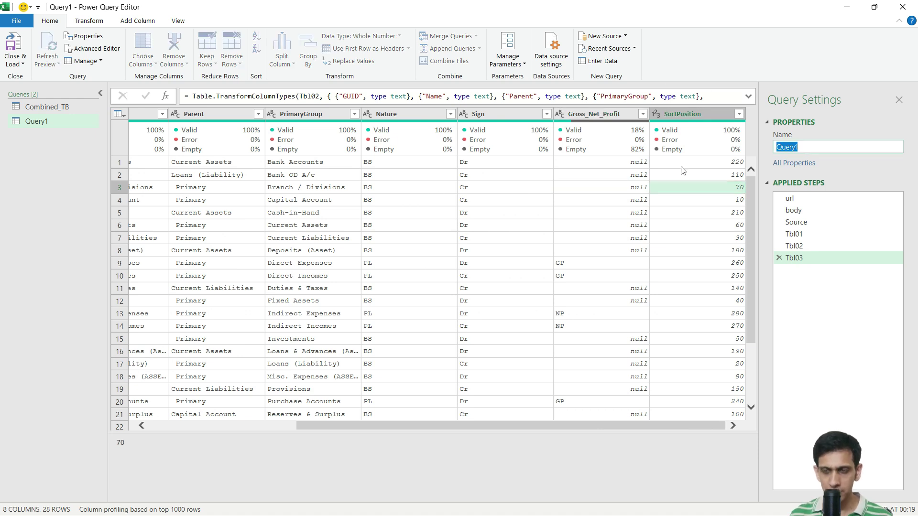
pyautogui.write('Group')
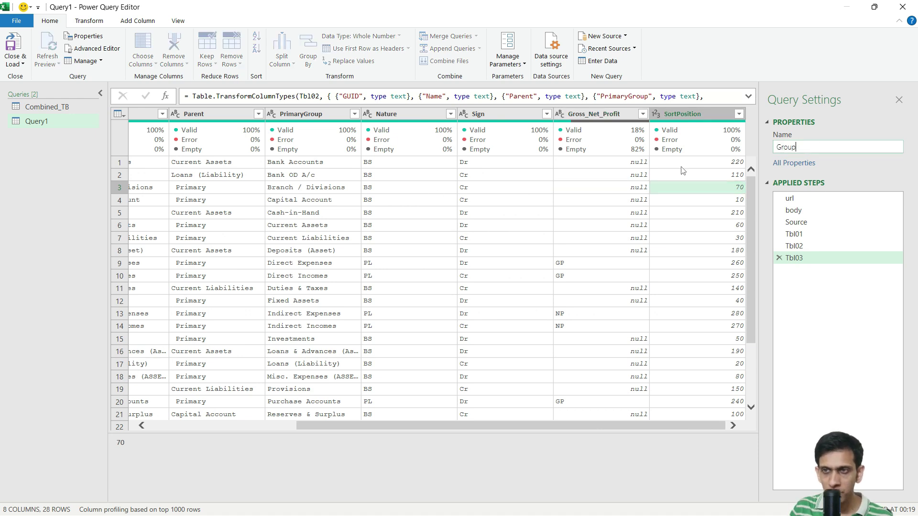
pyautogui.press('Return')
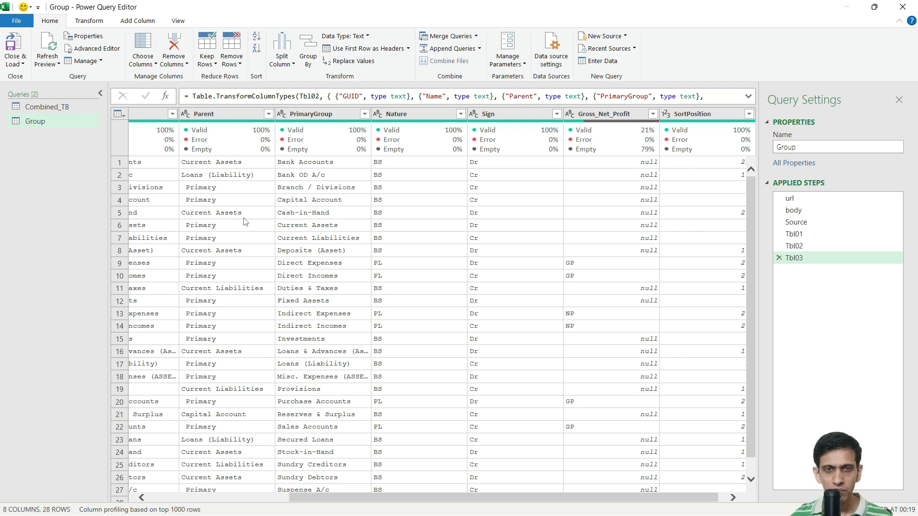
# Inspect the Capital Account row: Parent Primary, Nature BS, Sign Cr.
pyautogui.click(252, 206)
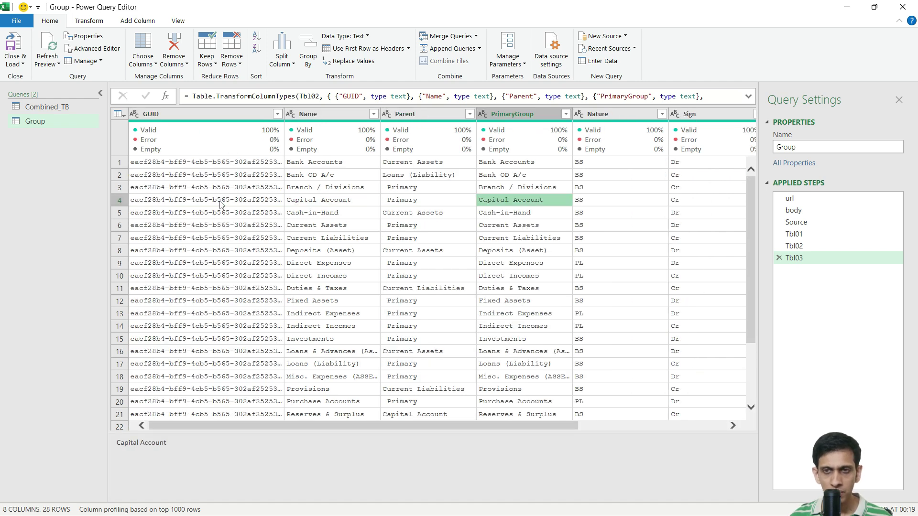
pyautogui.press('Right')
pyautogui.press('Right')
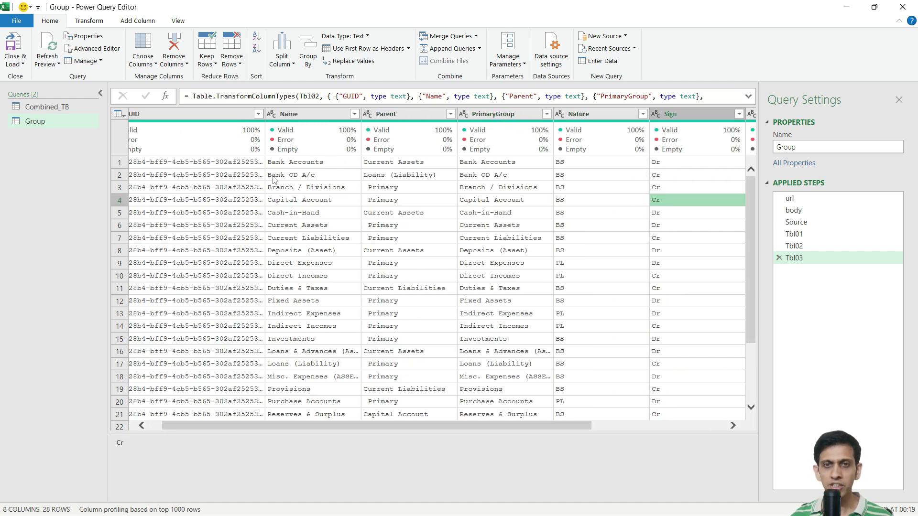
pyautogui.click(310, 200)
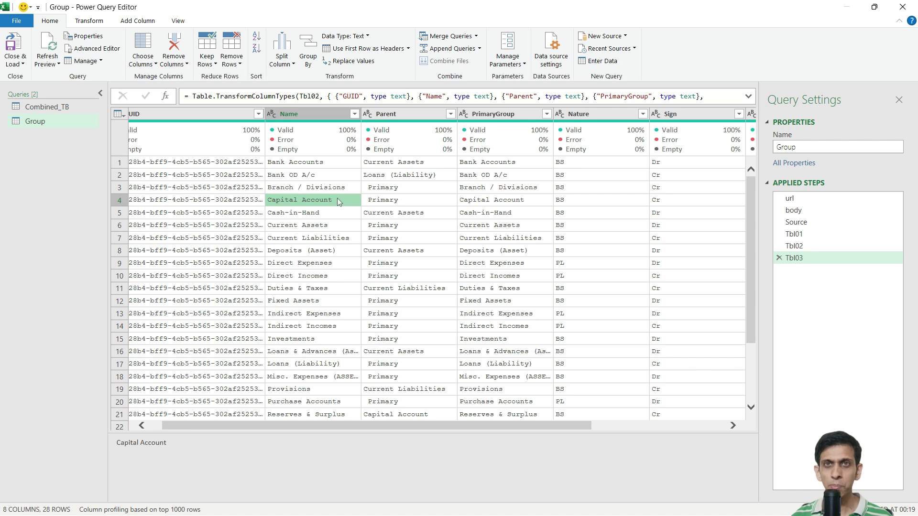
pyautogui.click(390, 205)
pyautogui.click(499, 202)
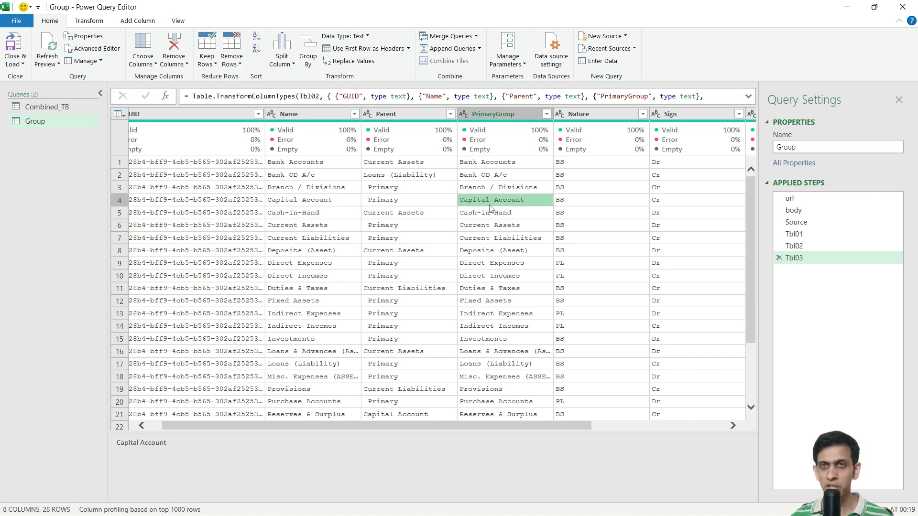
pyautogui.press('Right')
pyautogui.press('Right')
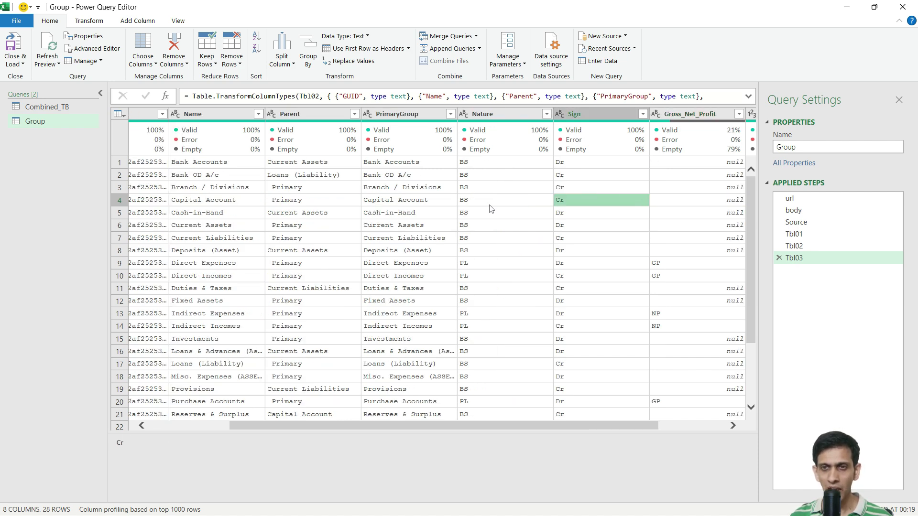
pyautogui.press('Left')
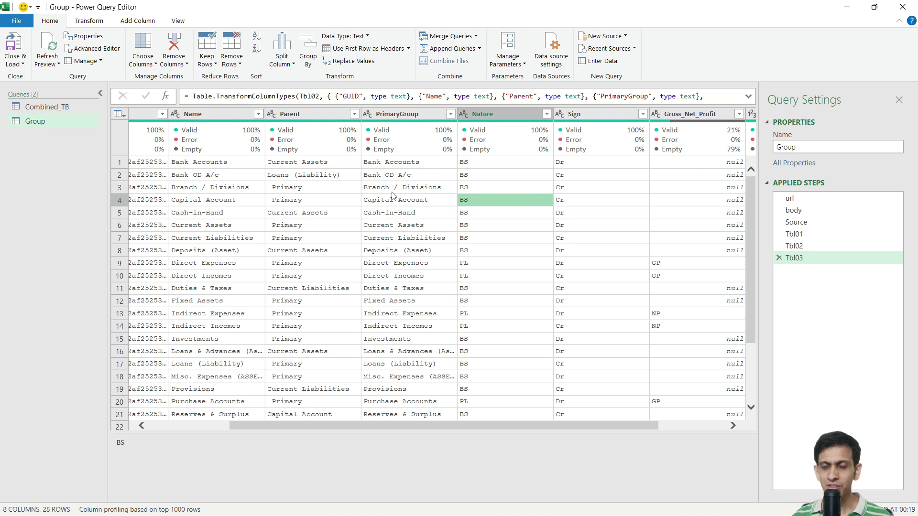
pyautogui.click(430, 205)
pyautogui.click(482, 205)
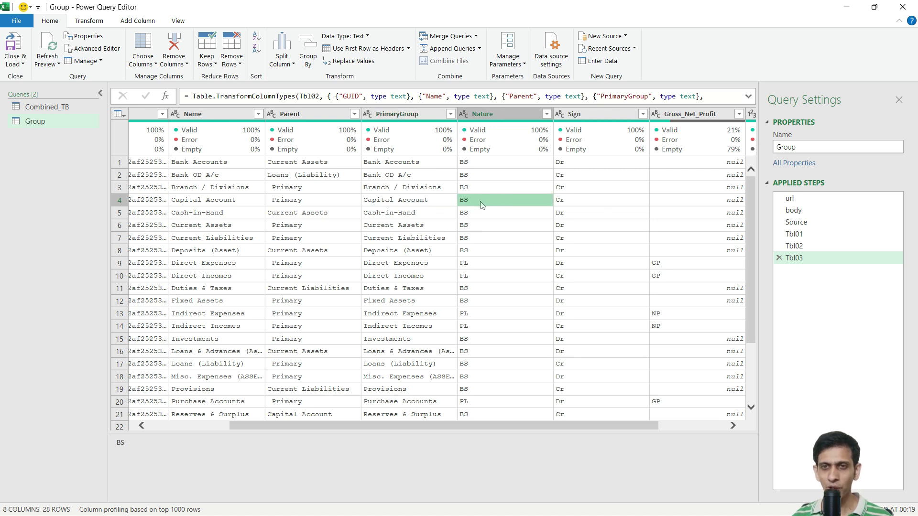
# Check the distinct Nature values BS and PL and row 3's null Gross_Net_Profit.
pyautogui.click(547, 114)
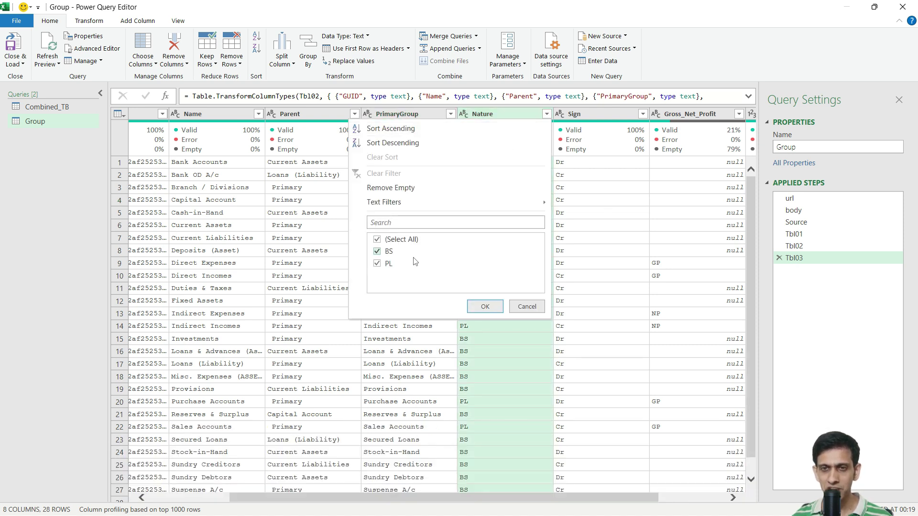
pyautogui.click(616, 204)
pyautogui.click(609, 206)
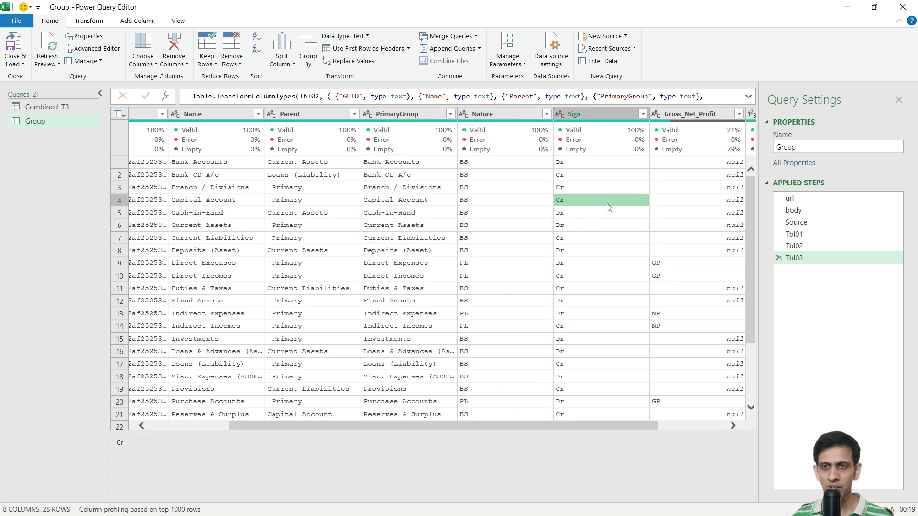
pyautogui.click(585, 183)
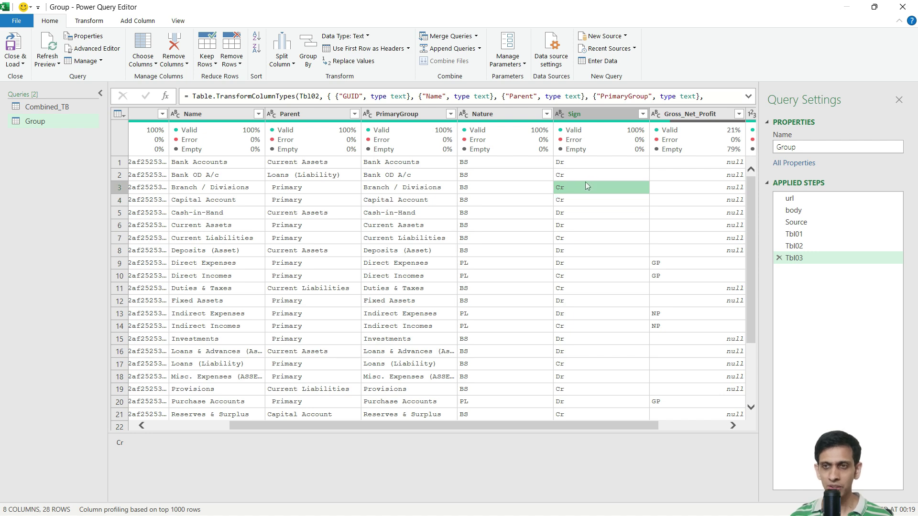
pyautogui.press('Right')
pyautogui.press('Right')
pyautogui.click(585, 182)
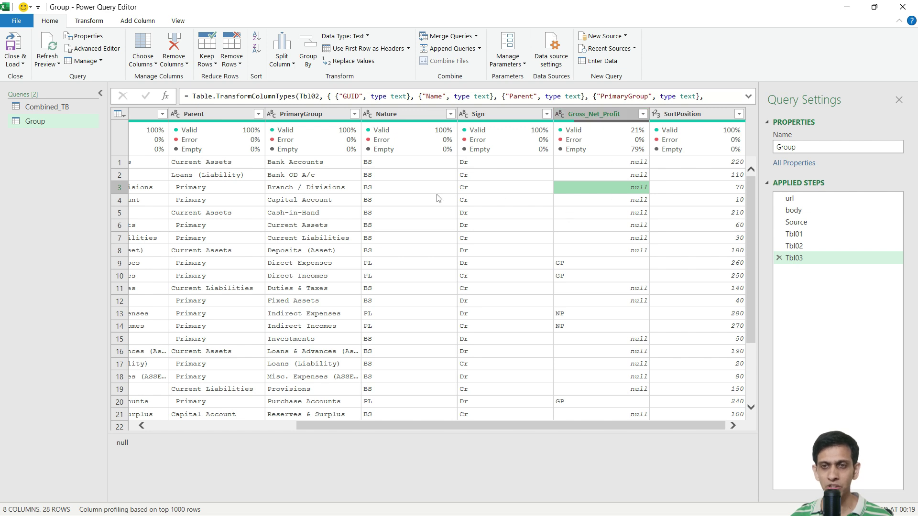
# Confirm Direct Expenses is tagged GP and Indirect Expenses NP in Gross_Net_Profit.
pyautogui.click(454, 117)
pyautogui.click(382, 302)
pyautogui.click(506, 266)
pyautogui.click(604, 268)
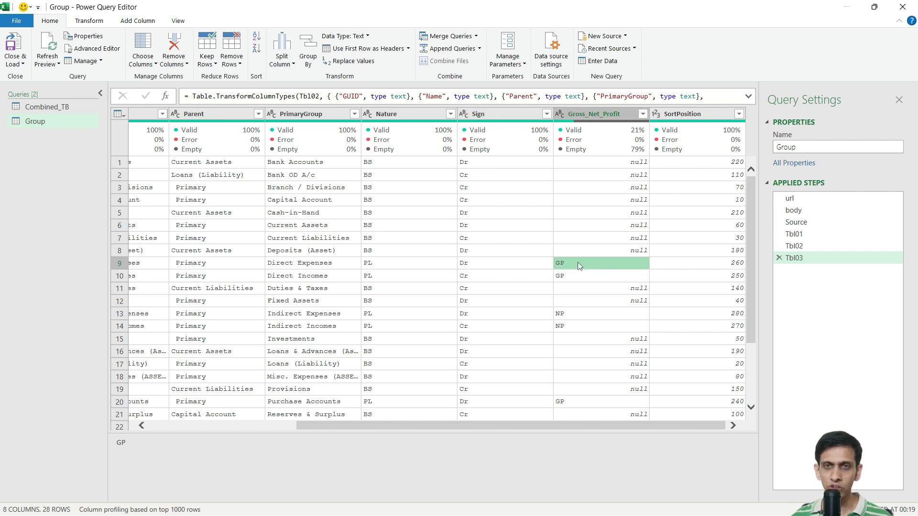
pyautogui.click(565, 315)
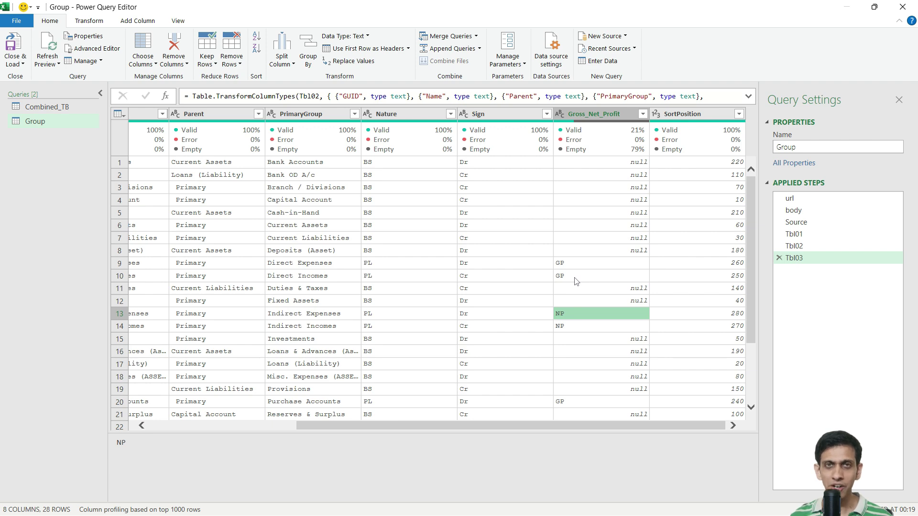
pyautogui.scroll(-2, 600, 299)
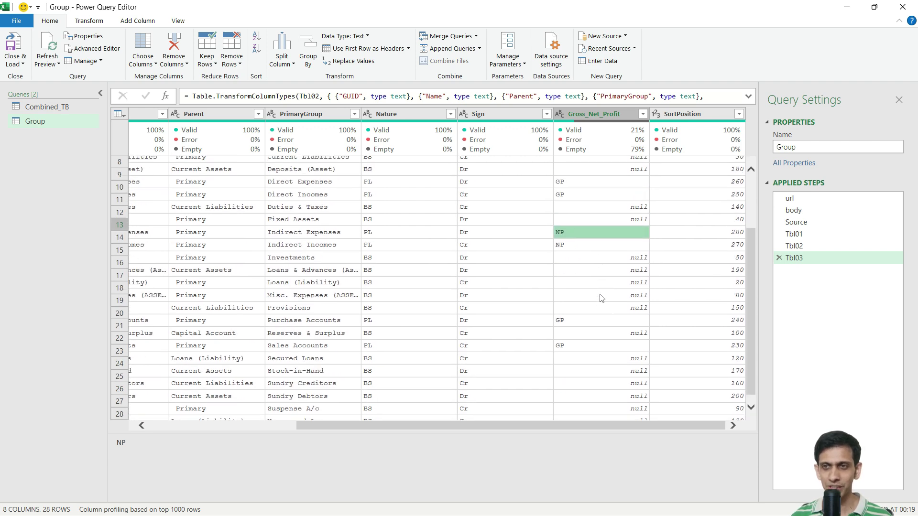
pyautogui.scroll(2, 602, 298)
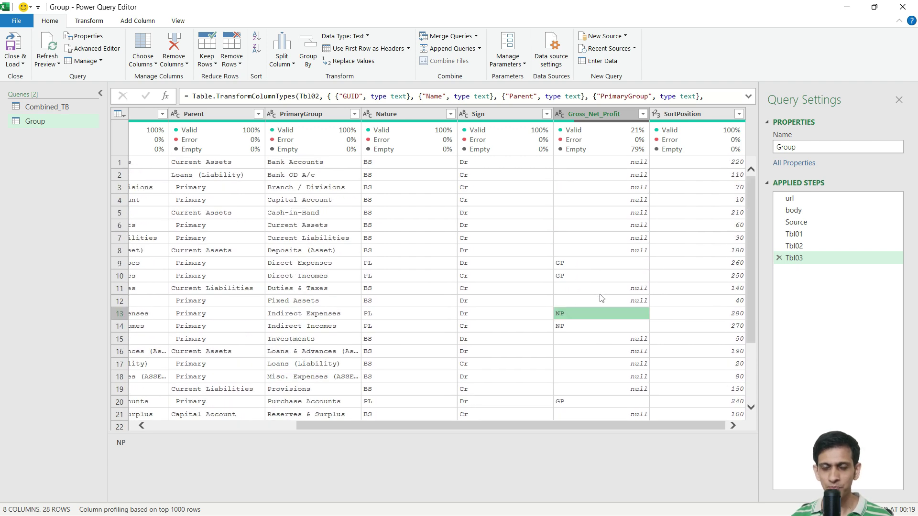
# Load the Group query into the workbook and review Combined_TB's Net Debit and Company columns.
pyautogui.click(16, 45)
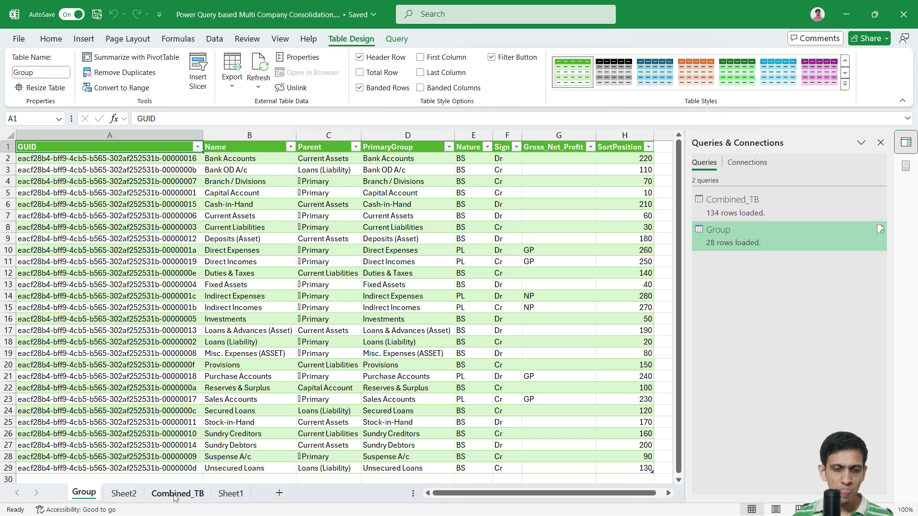
pyautogui.click(176, 498)
pyautogui.click(363, 181)
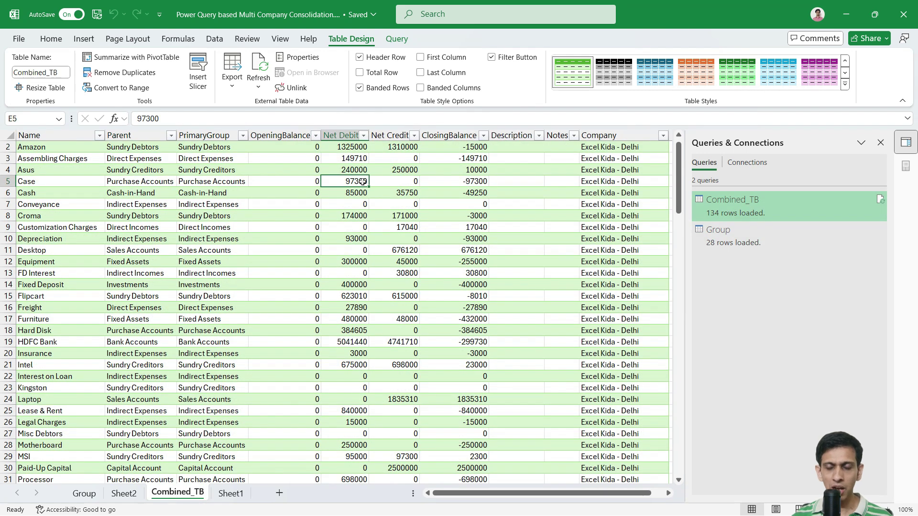
pyautogui.press('Up')
pyautogui.press('Up')
pyautogui.press('Up')
pyautogui.press('Up')
pyautogui.press('Right')
pyautogui.hotkey('ctrl', 'Right')
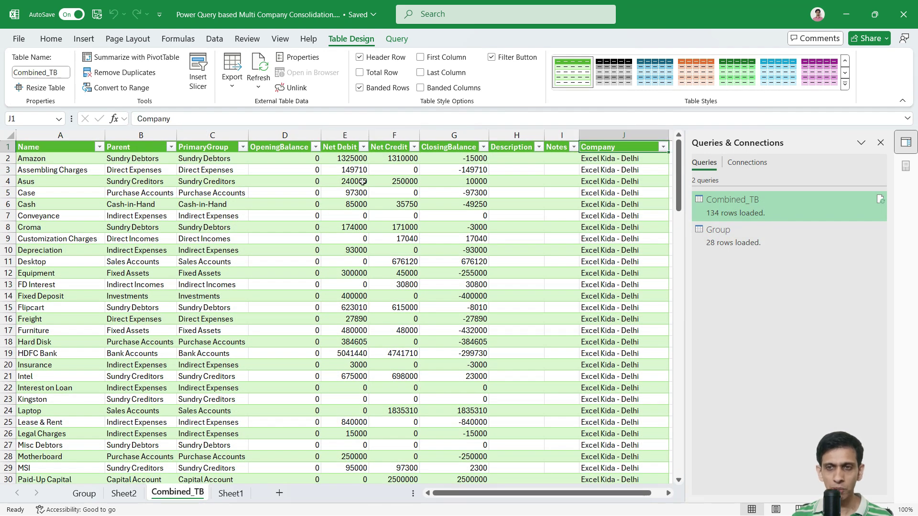
# Review the Group sheet's Parent, PrimaryGroup, Nature, Sign and Gross_Net_Profit columns.
pyautogui.click(84, 494)
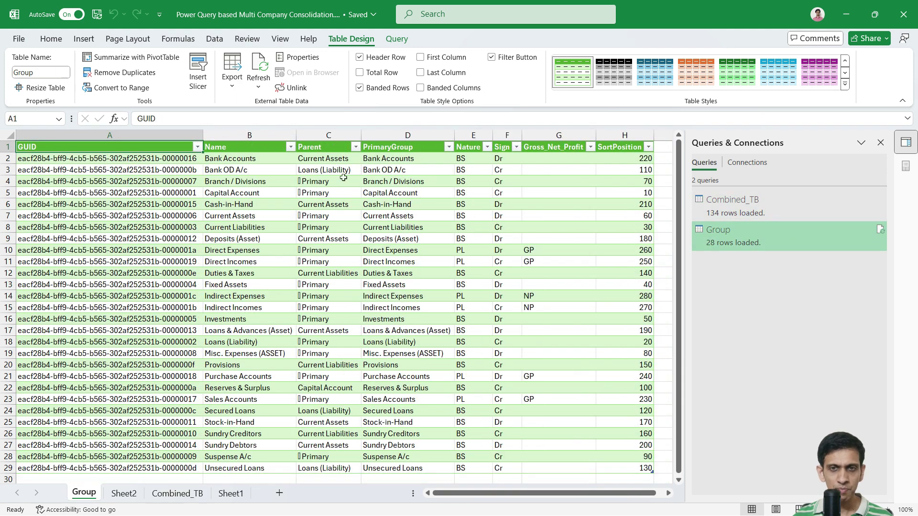
pyautogui.click(469, 184)
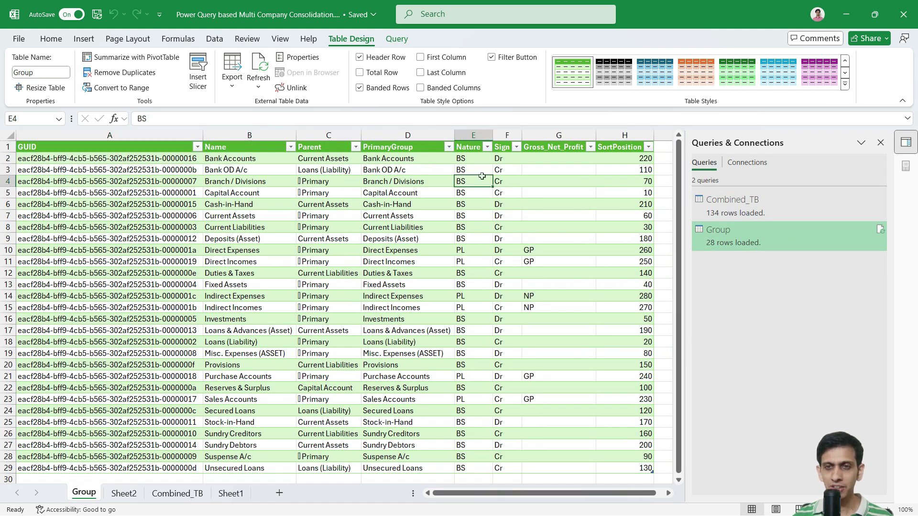
pyautogui.click(332, 173)
pyautogui.click(389, 178)
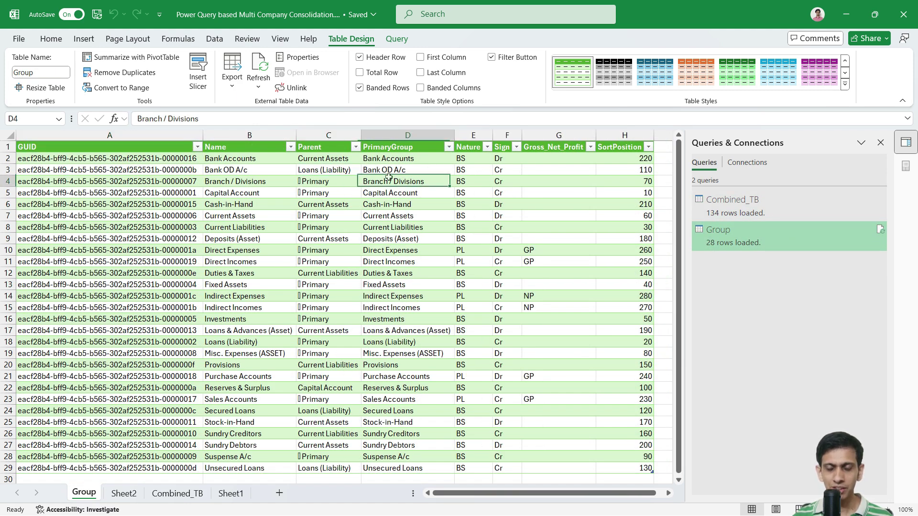
pyautogui.click(506, 174)
pyautogui.press('Right')
pyautogui.press('Right')
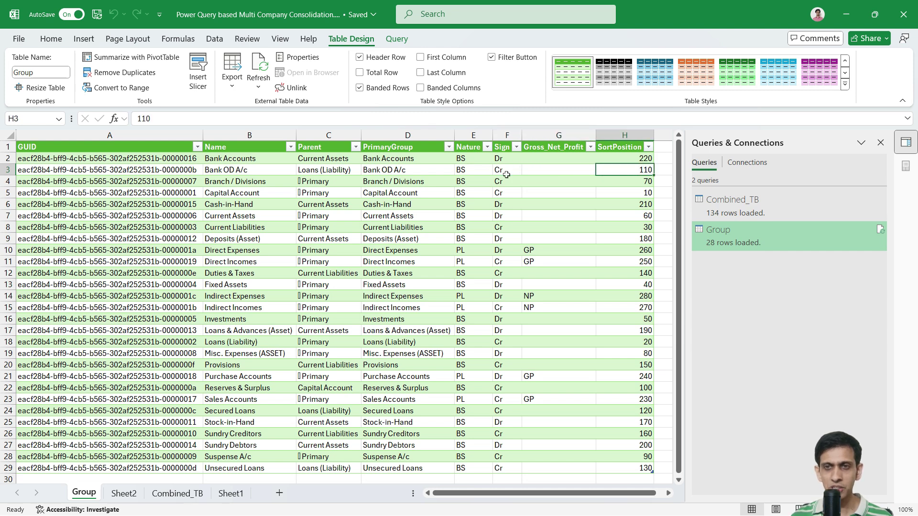
pyautogui.press('Left')
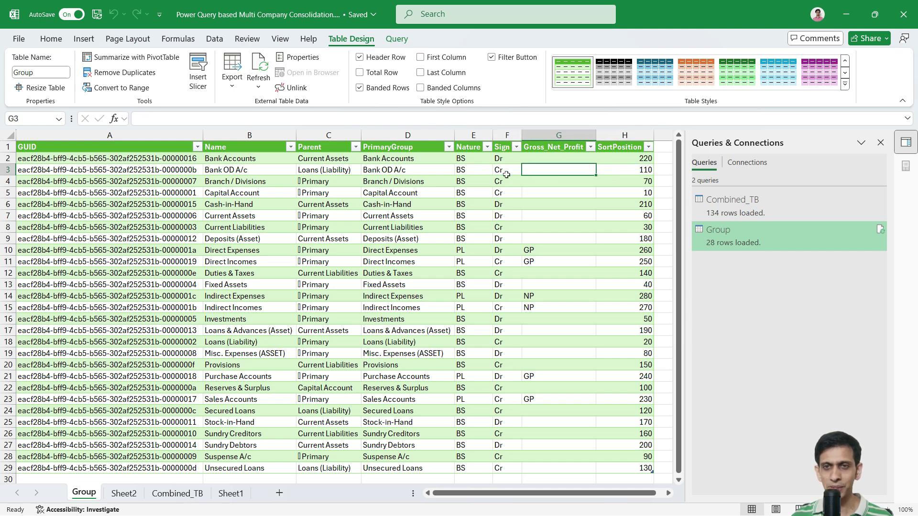
# Back on Combined_TB, check the ClosingBalance and Company columns.
pyautogui.click(201, 496)
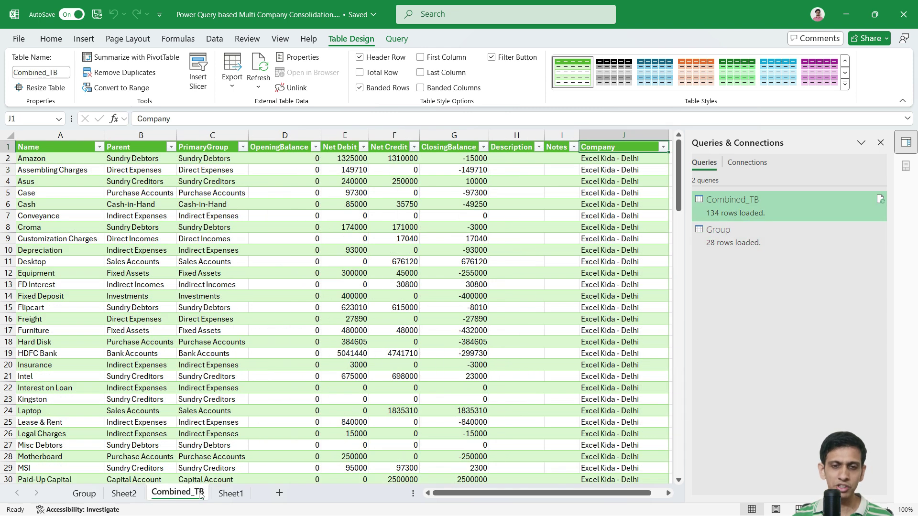
pyautogui.click(439, 172)
pyautogui.press('Up')
pyautogui.press('Up')
pyautogui.press('Right')
pyautogui.press('Right')
pyautogui.press('Right')
pyautogui.press('Right')
pyautogui.press('Left')
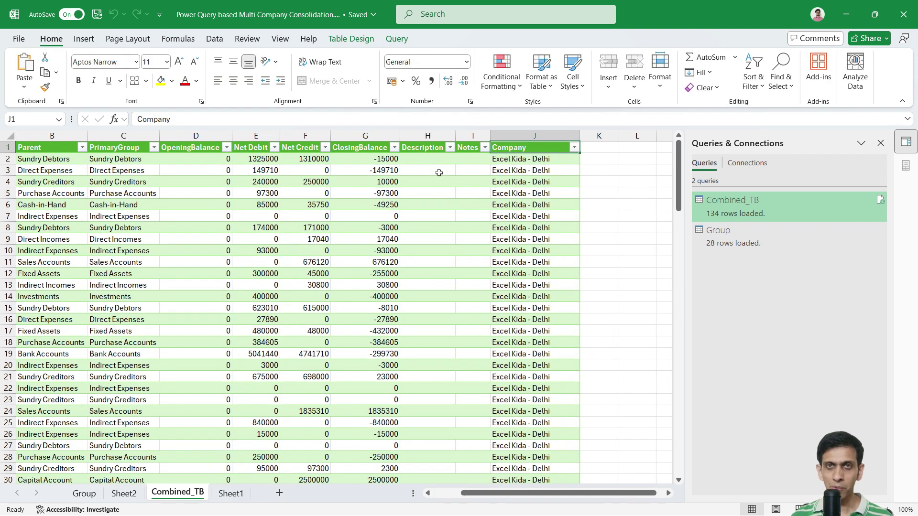
pyautogui.scroll(-3, 520, 186)
pyautogui.scroll(3, 524, 200)
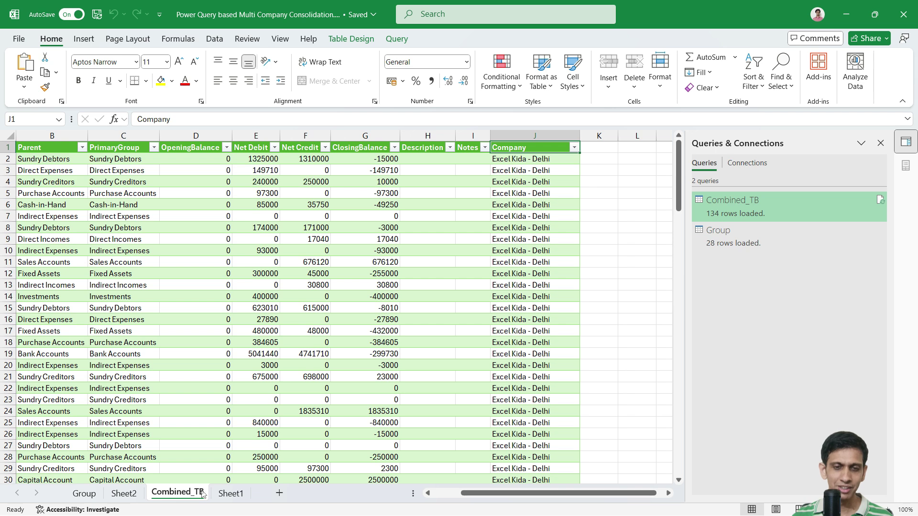
# From the Sheet2 pivot, add More Tables and accept a new Data Model PivotTable.
pyautogui.click(228, 495)
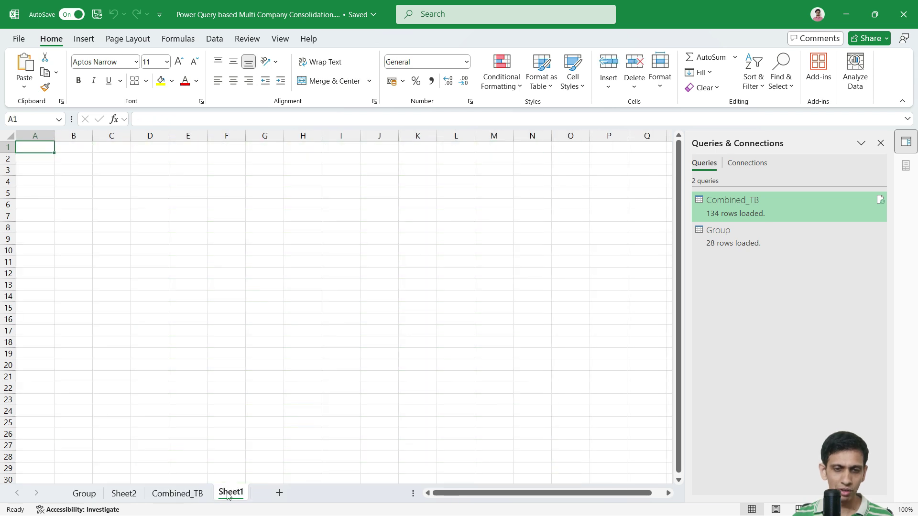
pyautogui.click(132, 493)
pyautogui.click(243, 195)
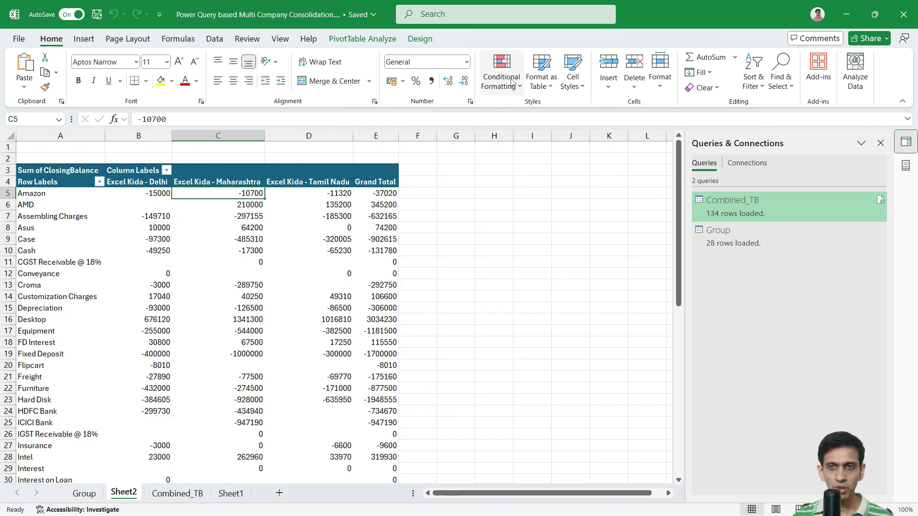
pyautogui.click(880, 143)
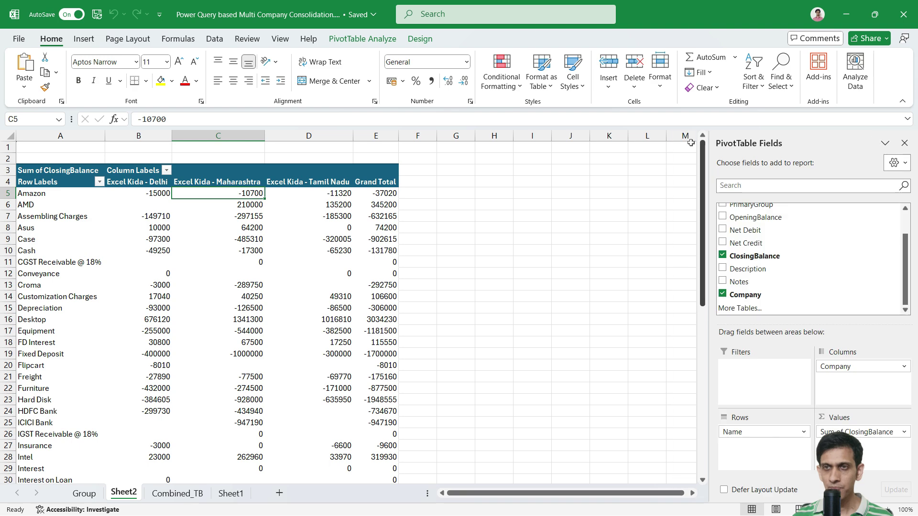
pyautogui.click(367, 41)
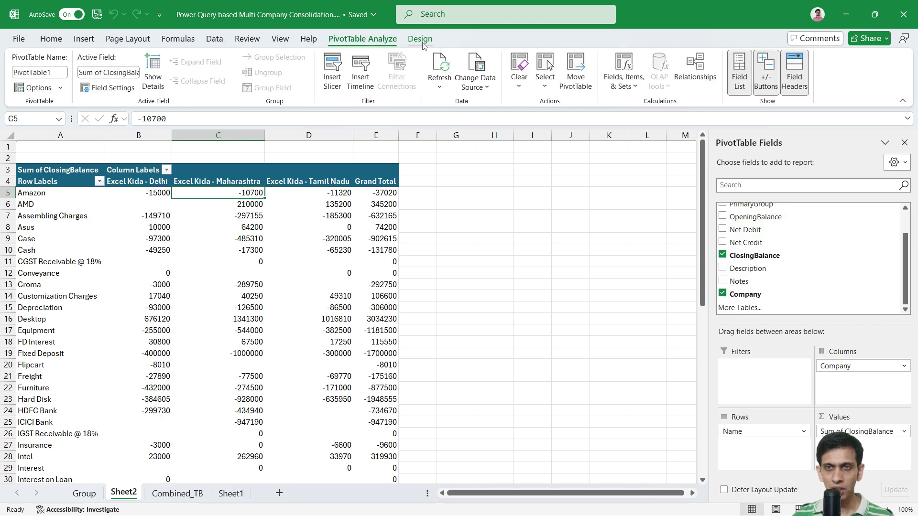
pyautogui.scroll(1, 764, 266)
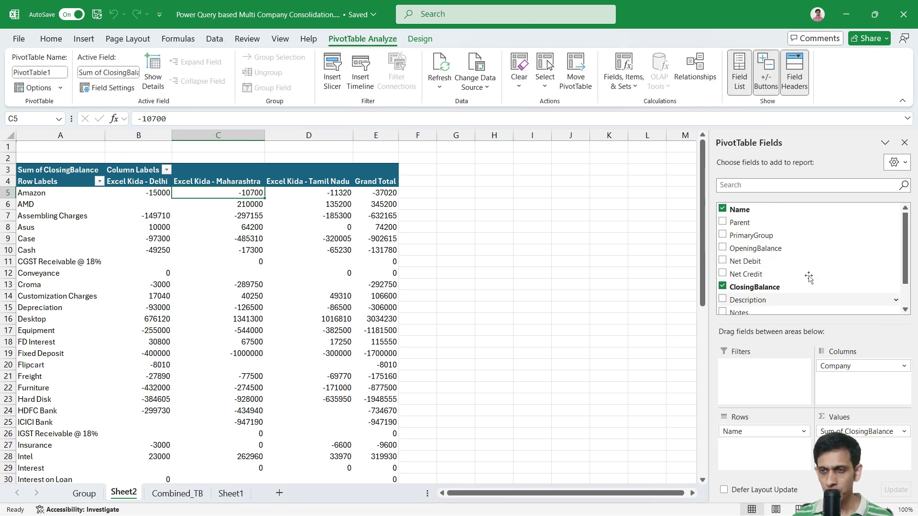
pyautogui.scroll(-1, 753, 287)
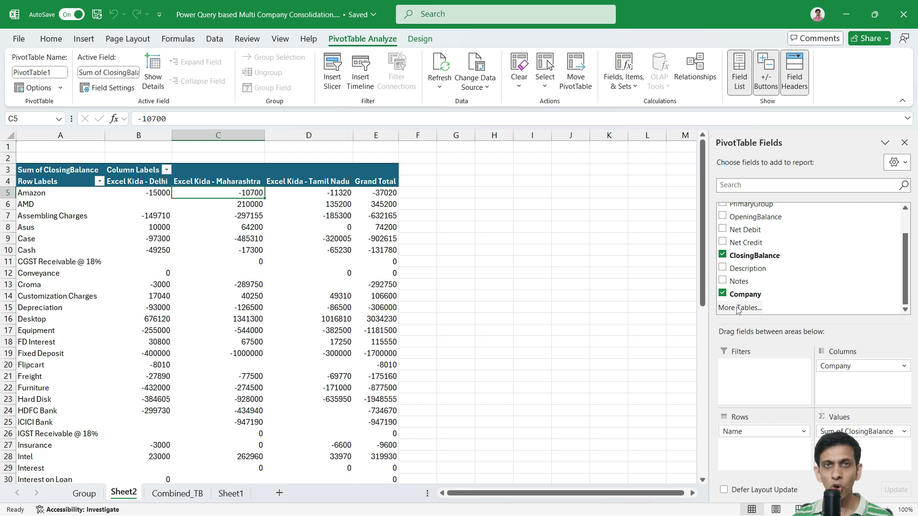
pyautogui.click(739, 308)
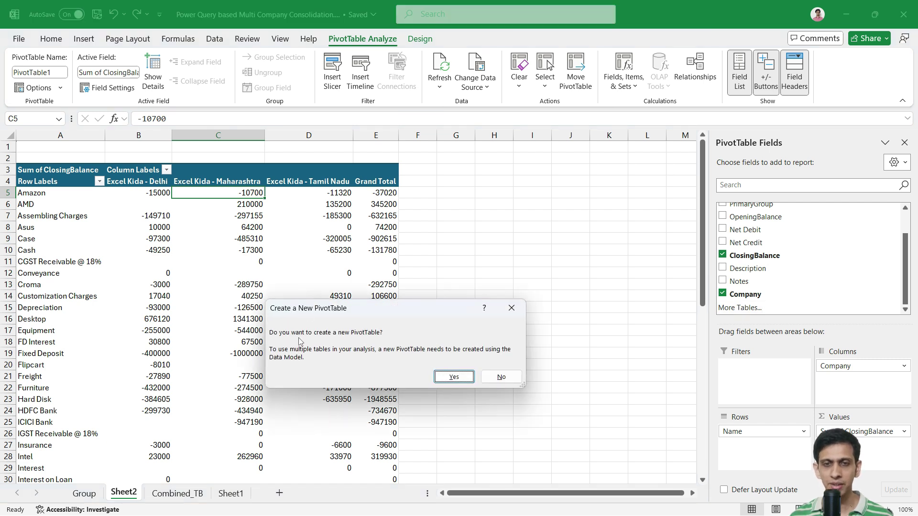
pyautogui.click(453, 378)
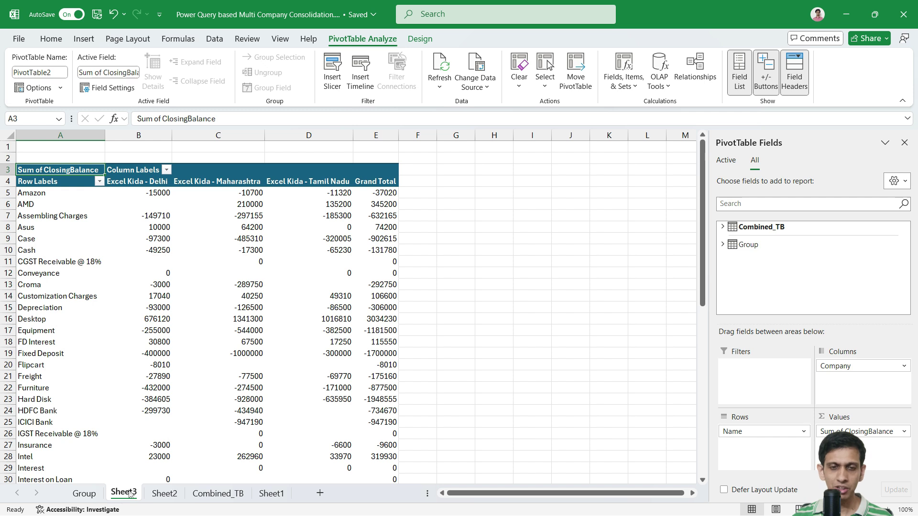
# Check the Group table's fields, then open Manage Relationships for the pivot's Data Model.
pyautogui.click(732, 250)
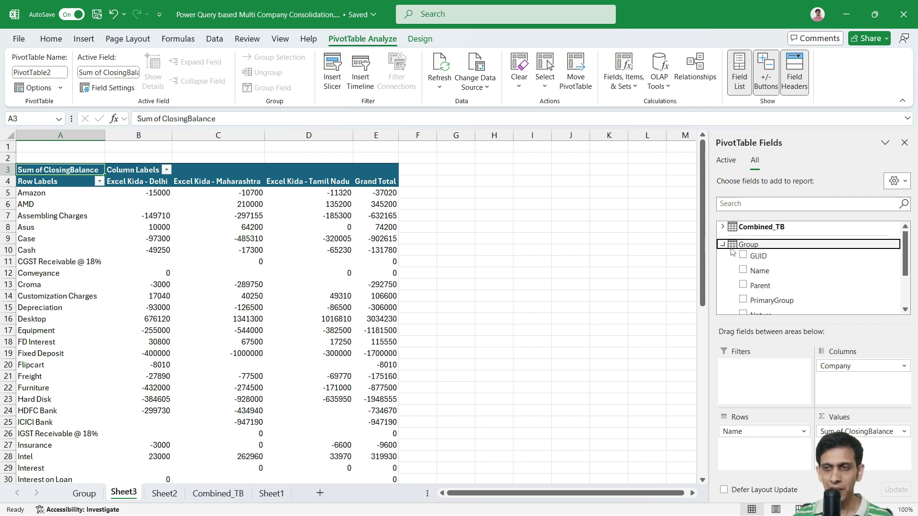
pyautogui.click(723, 246)
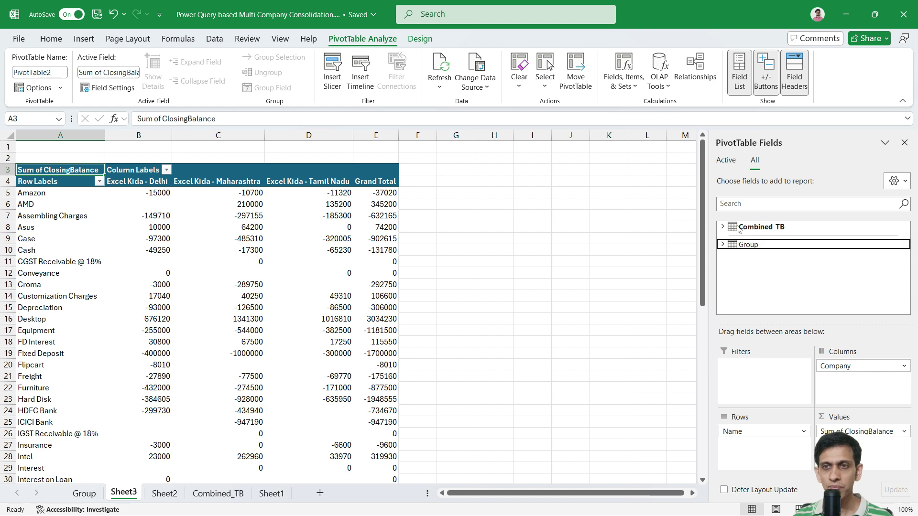
pyautogui.click(692, 83)
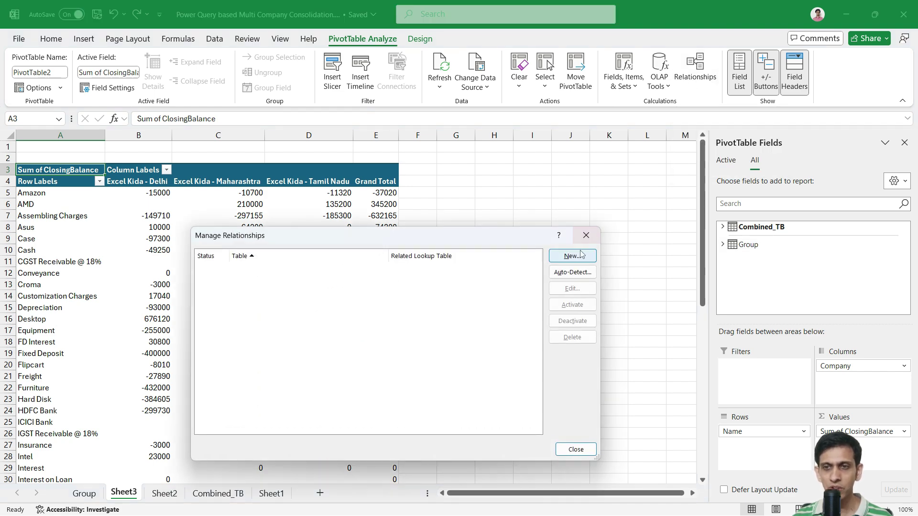
pyautogui.click(586, 235)
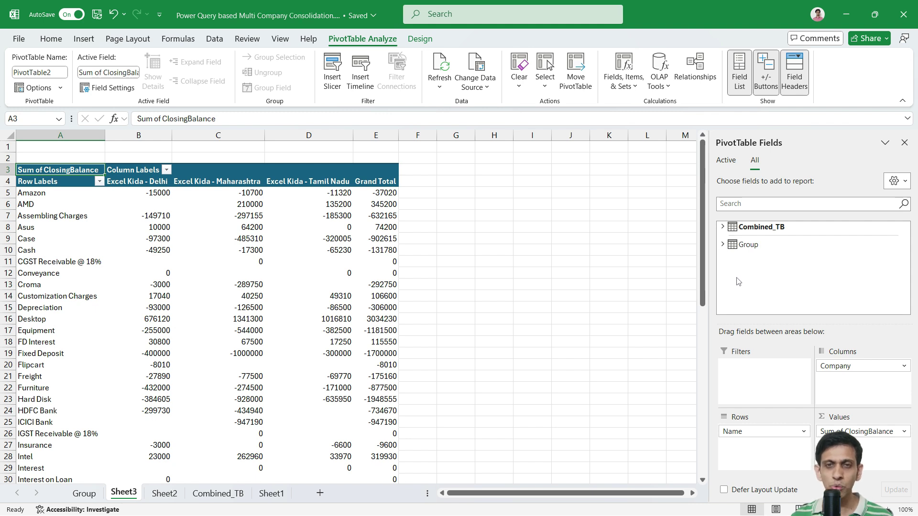
pyautogui.moveTo(386, 233)
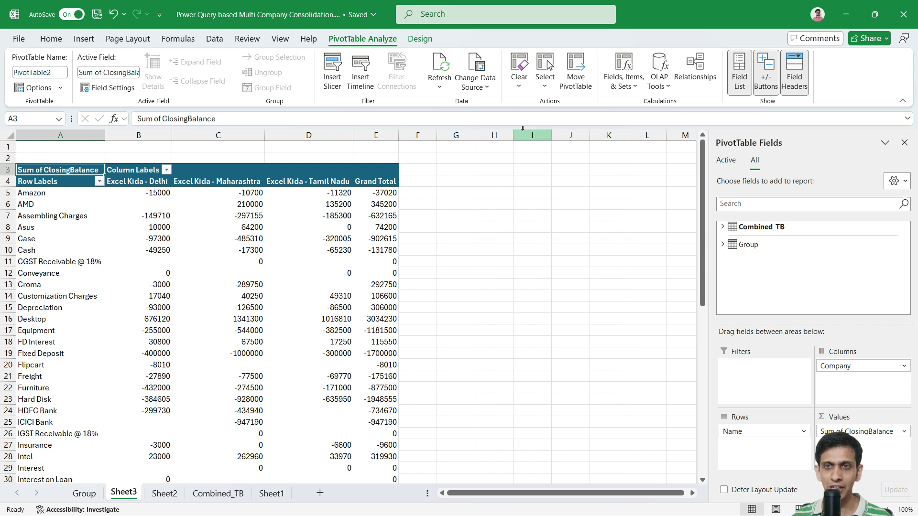
pyautogui.click(292, 214)
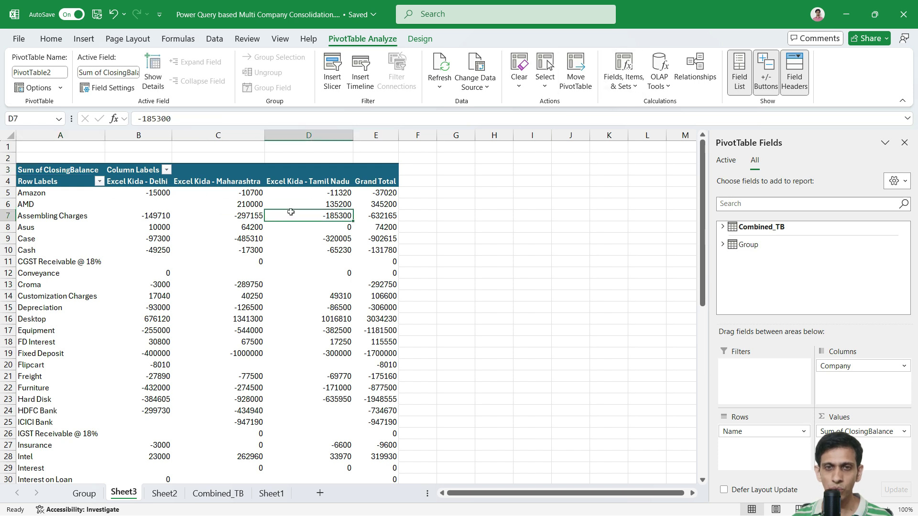
pyautogui.click(693, 85)
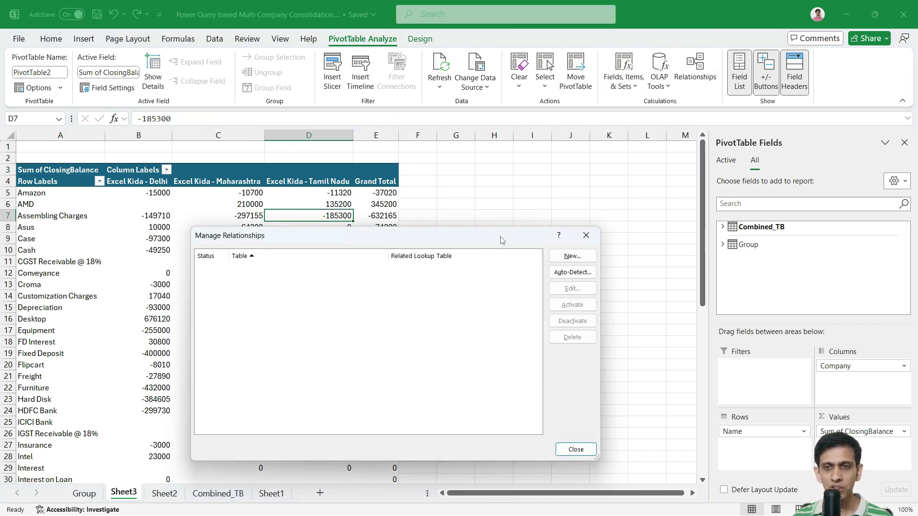
# Create a relationship from Combined_TB's Parent column to Group's Name column.
pyautogui.click(566, 258)
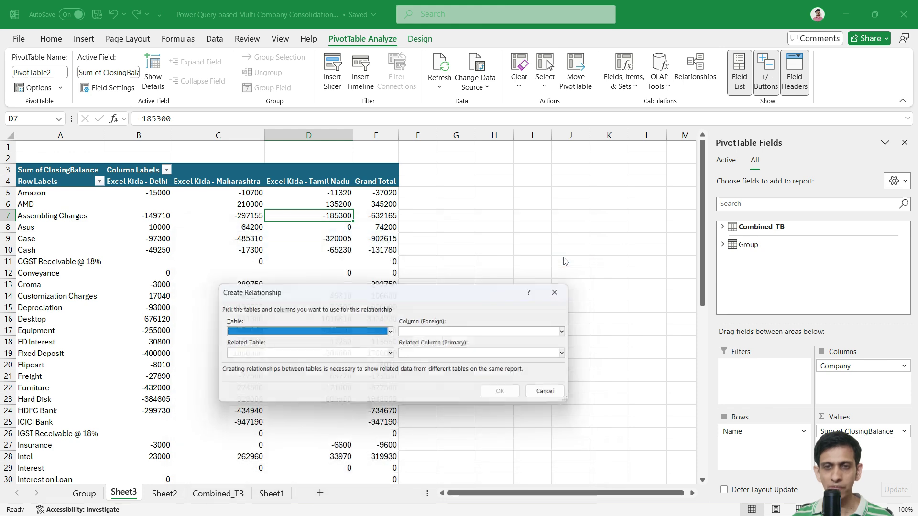
pyautogui.click(275, 335)
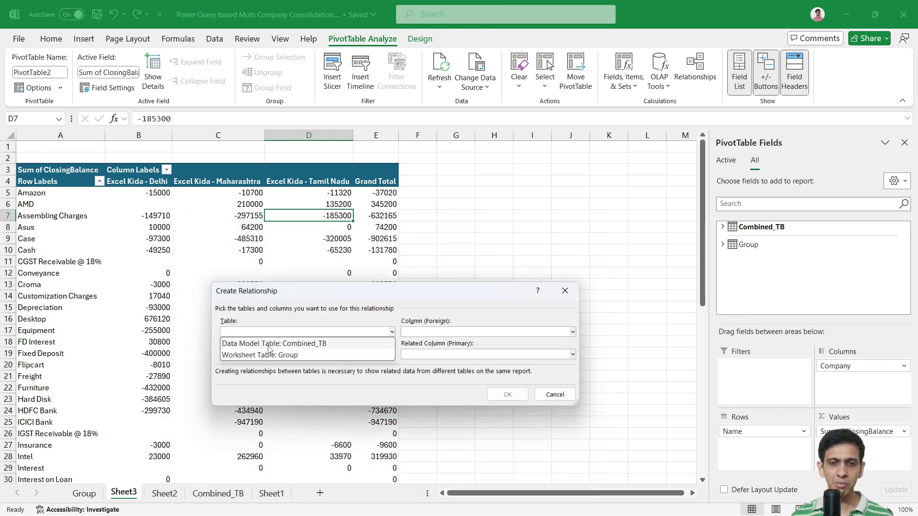
pyautogui.click(269, 344)
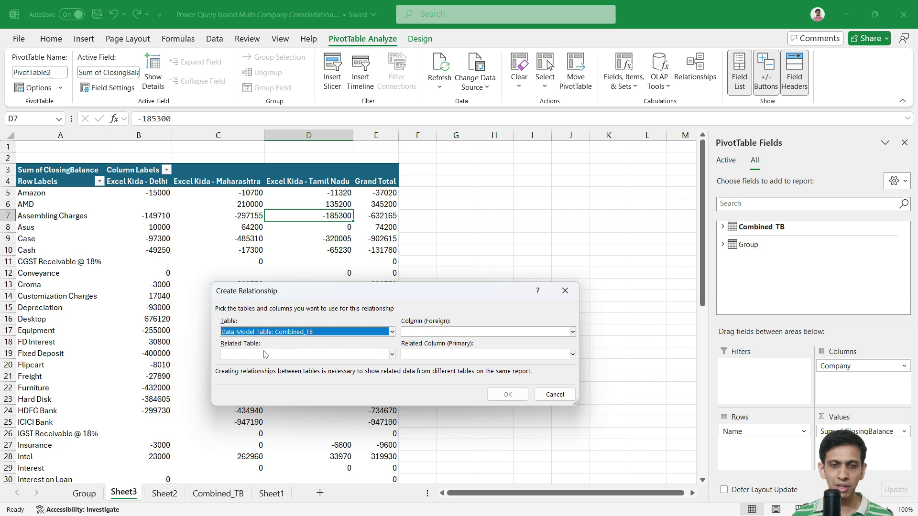
pyautogui.click(267, 357)
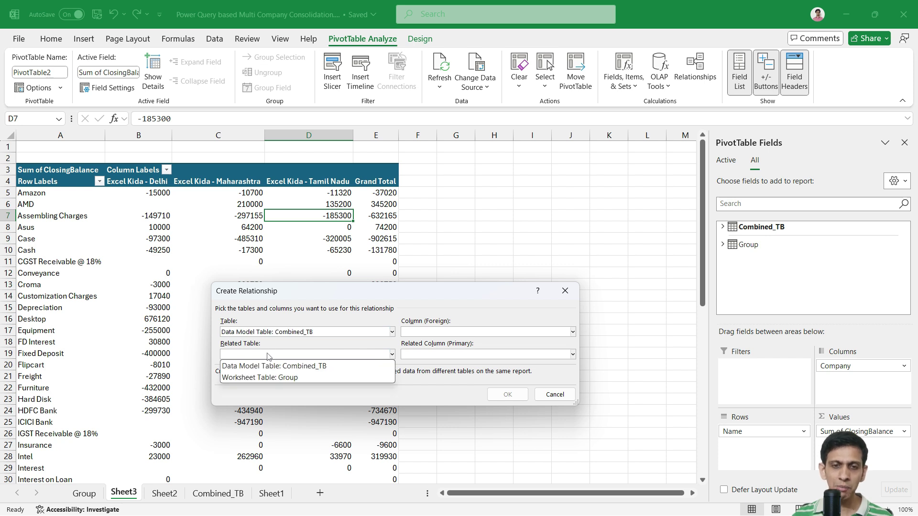
pyautogui.click(276, 382)
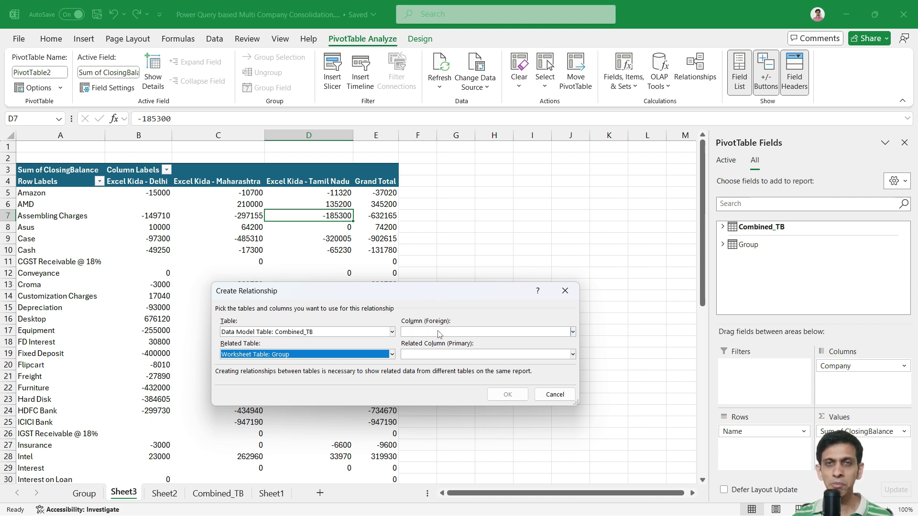
pyautogui.click(438, 333)
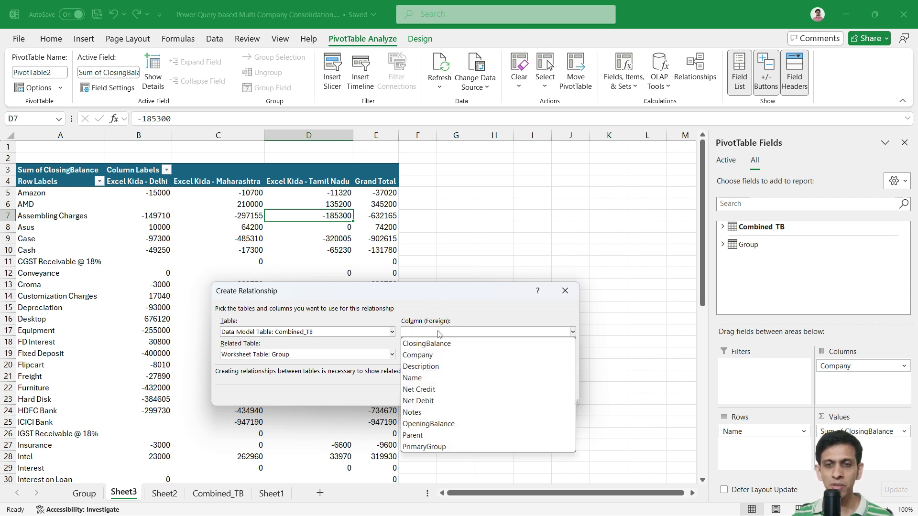
pyautogui.click(423, 437)
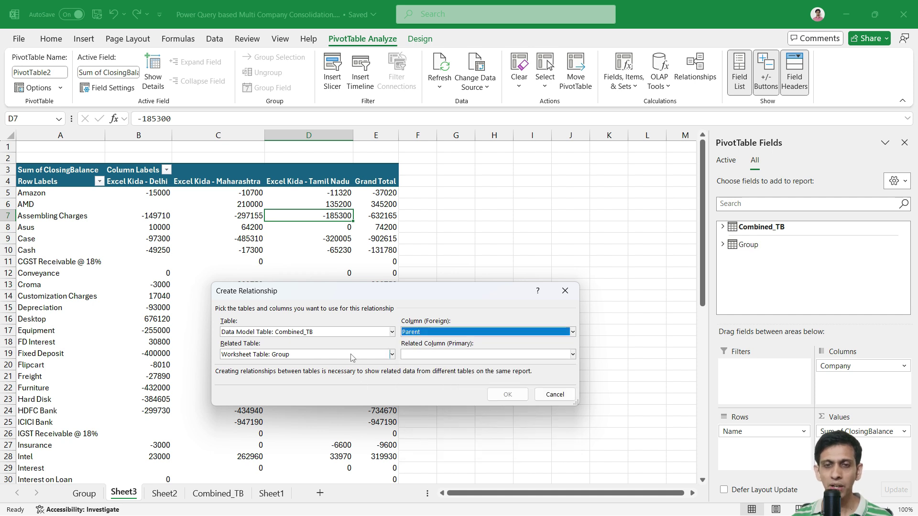
pyautogui.click(427, 356)
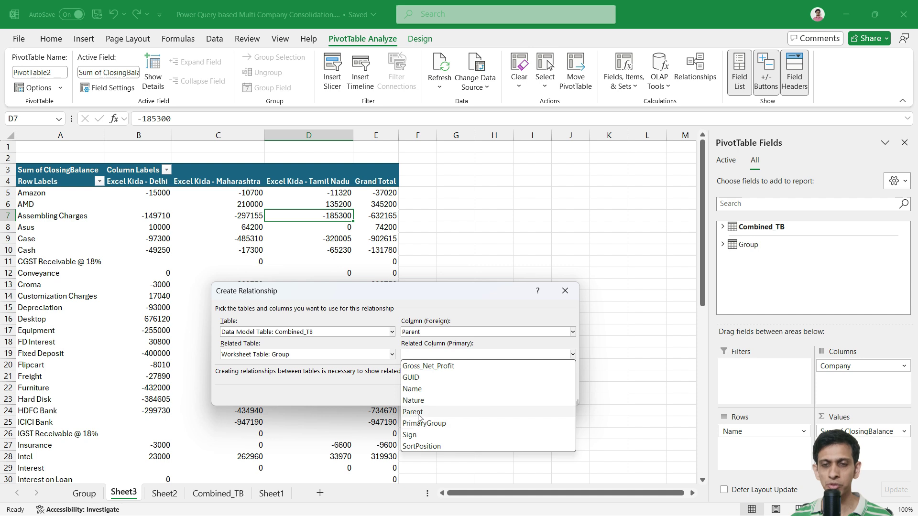
pyautogui.click(412, 389)
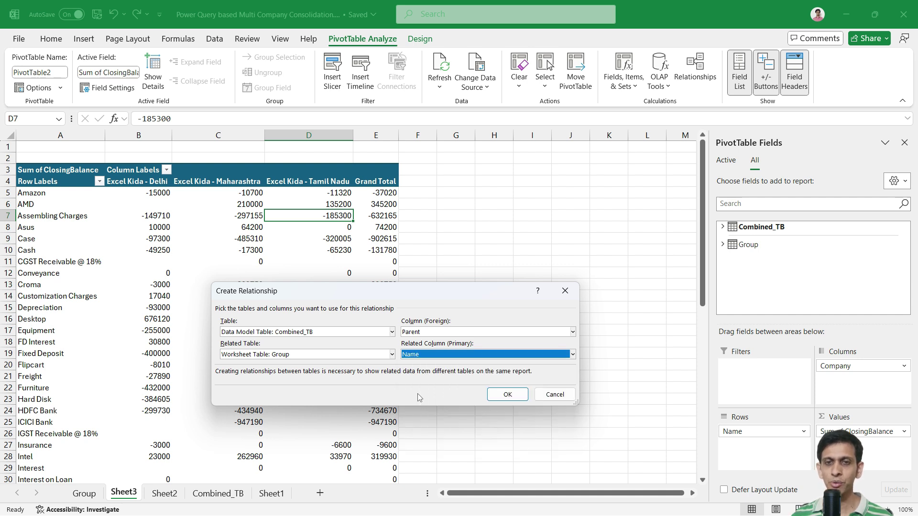
pyautogui.click(509, 397)
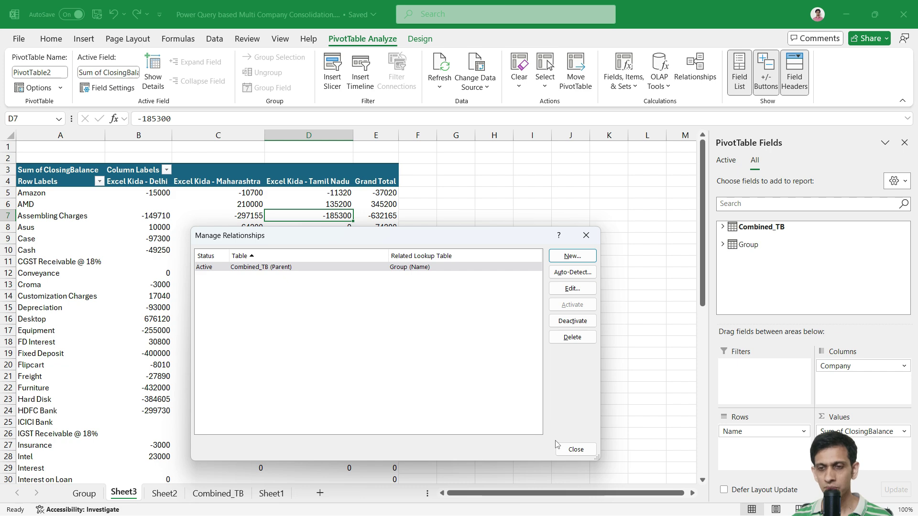
# Close Manage Relationships and add Group's Nature field to Rows above Name.
pyautogui.click(576, 449)
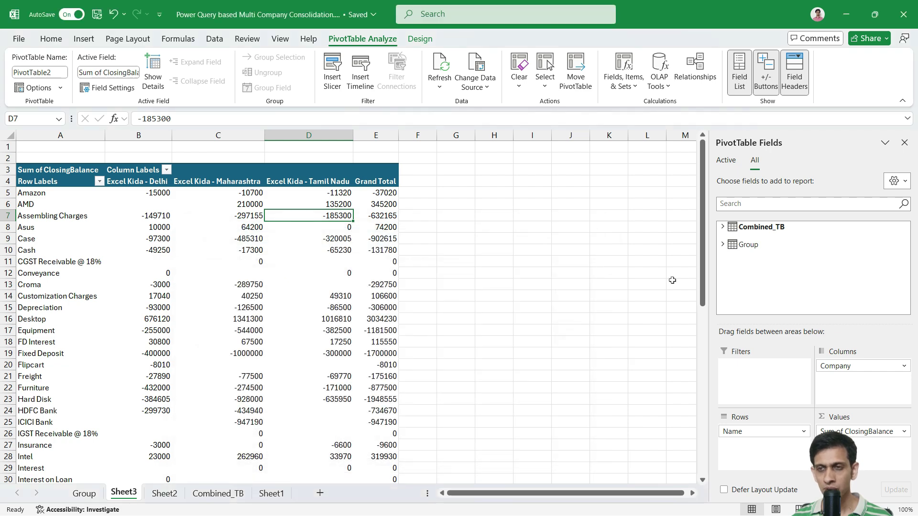
pyautogui.click(723, 245)
pyautogui.scroll(1, 725, 240)
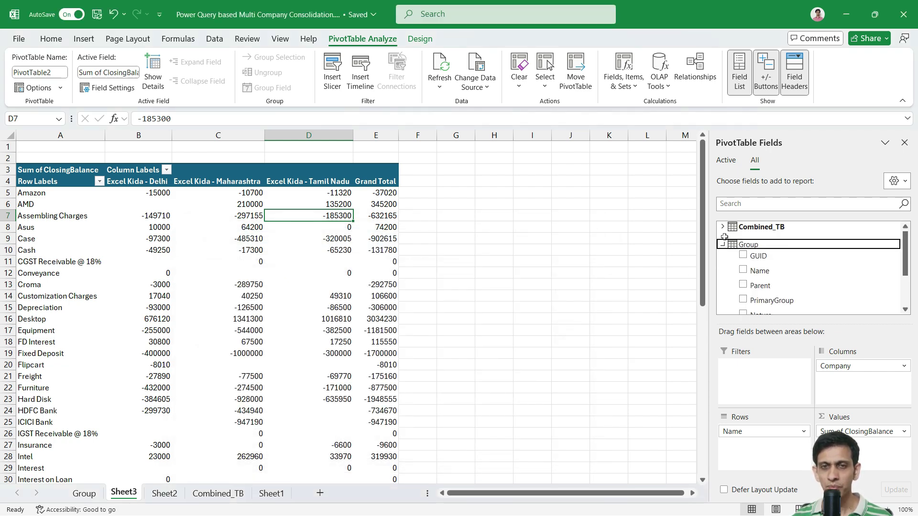
pyautogui.scroll(-2, 726, 244)
pyautogui.scroll(2, 727, 245)
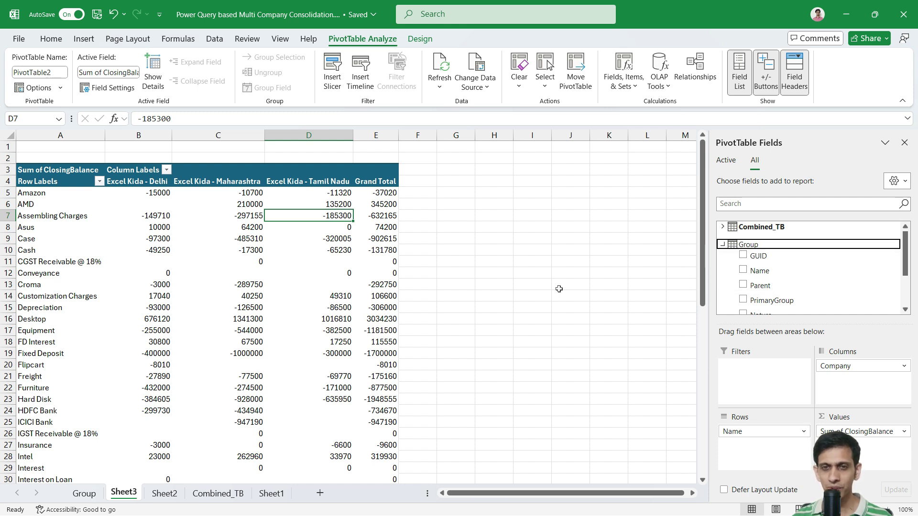
pyautogui.scroll(-3, 778, 282)
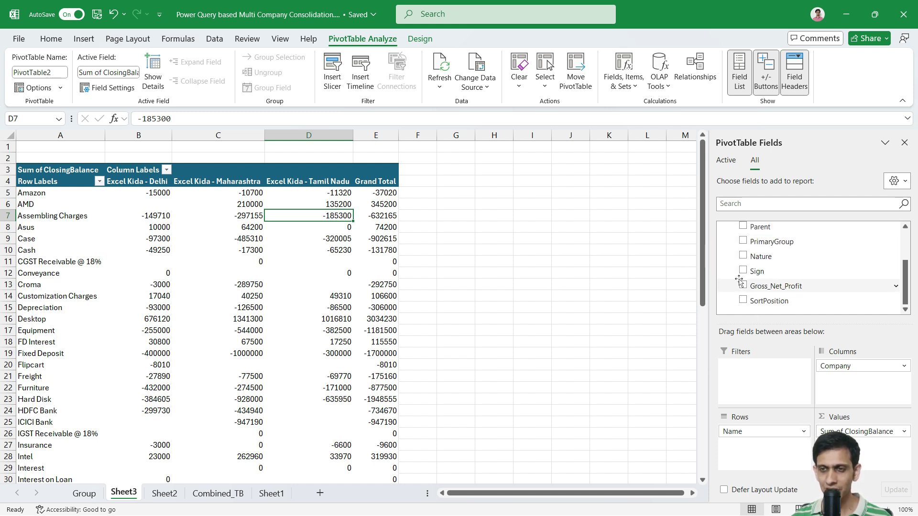
pyautogui.scroll(2, 781, 282)
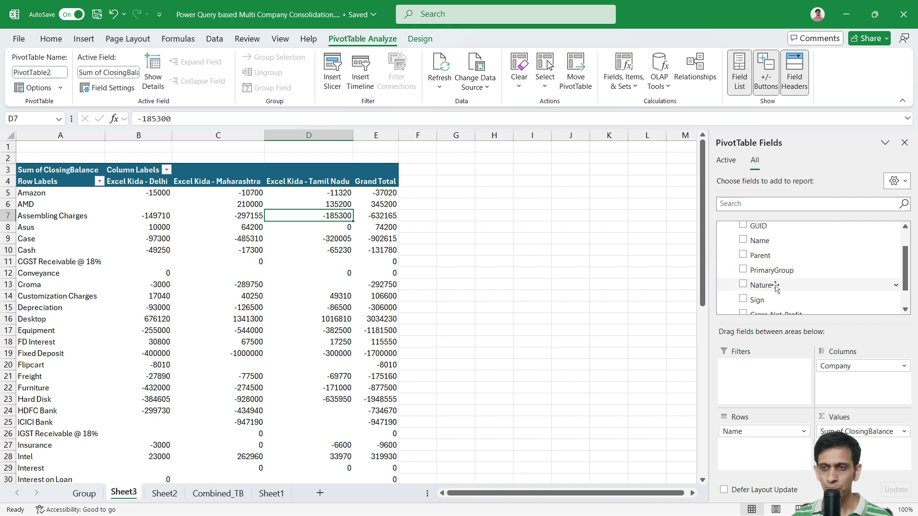
pyautogui.moveTo(777, 290); pyautogui.dragTo(774, 428)
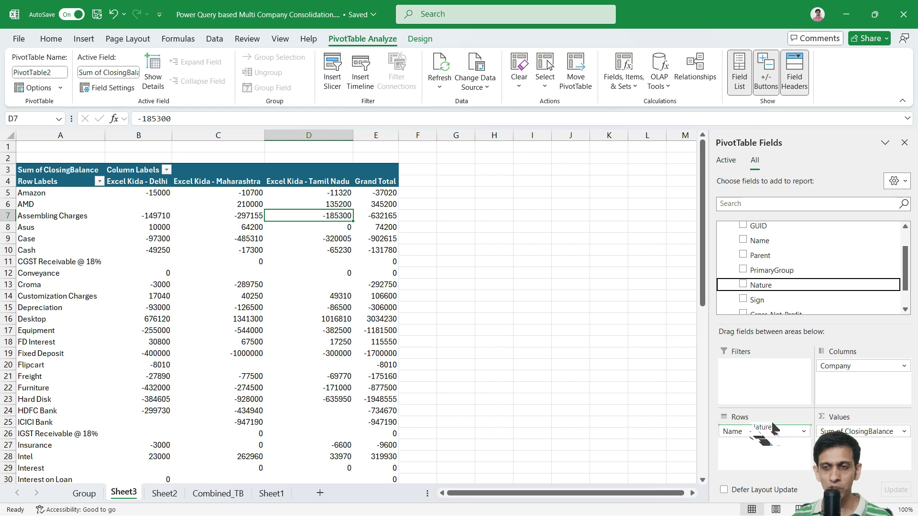
pyautogui.moveTo(775, 428); pyautogui.dragTo(775, 427)
# Add Sign as a row grouping beneath Nature.
pyautogui.scroll(-7, 68, 223)
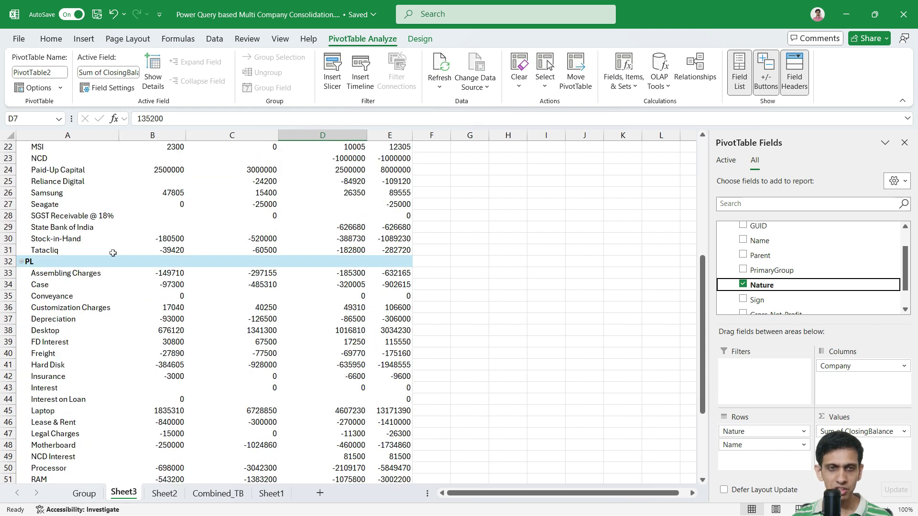
pyautogui.scroll(7, 109, 251)
pyautogui.scroll(-1, 813, 268)
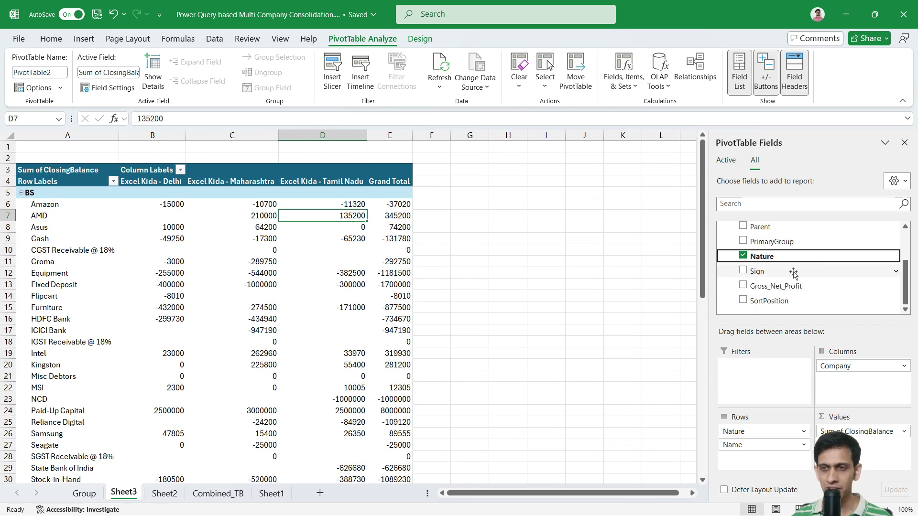
pyautogui.moveTo(774, 273); pyautogui.dragTo(766, 443)
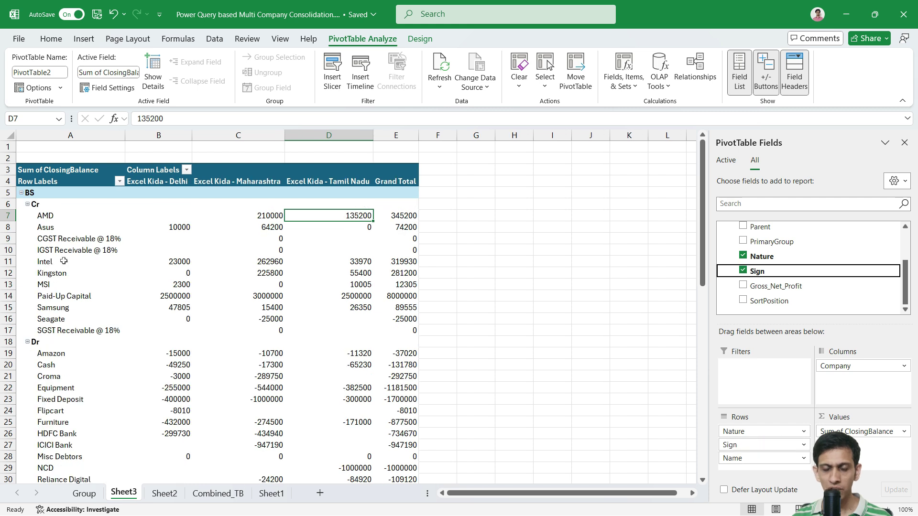
# Review the BS Cr, BS Dr, PL Cr and PL Dr groups in the pivot.
pyautogui.click(48, 205)
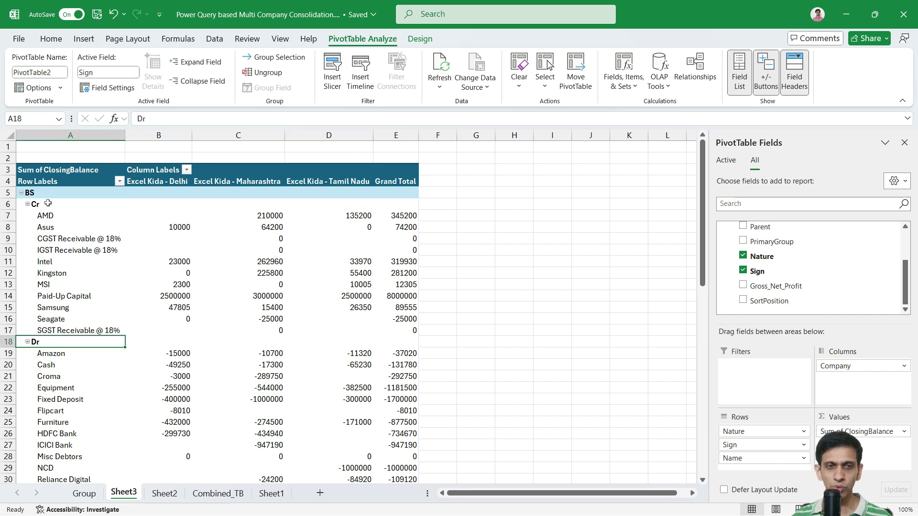
pyautogui.click(38, 341)
pyautogui.scroll(-5, 100, 333)
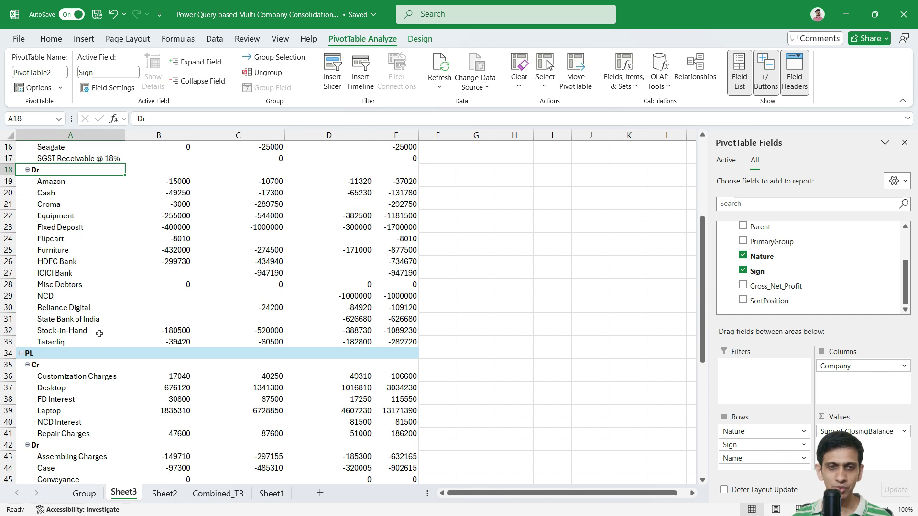
pyautogui.scroll(-2, 82, 352)
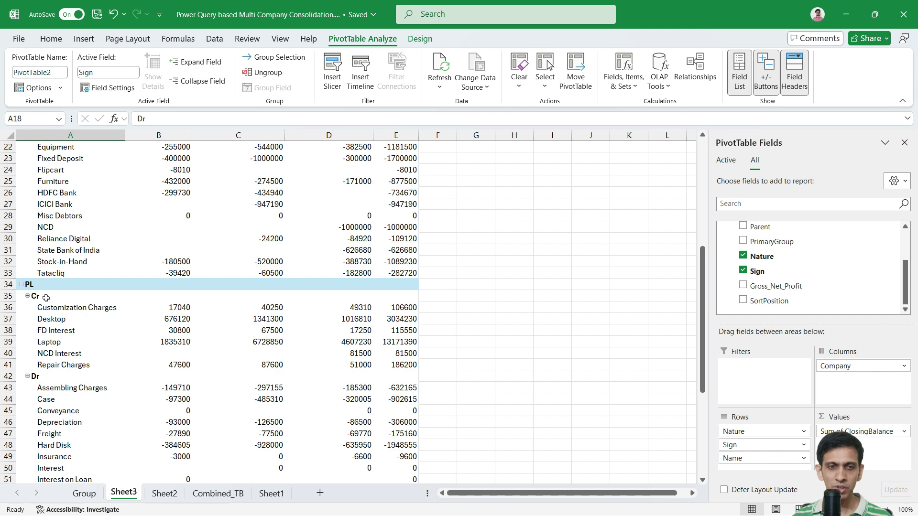
pyautogui.click(46, 296)
pyautogui.click(44, 354)
pyautogui.click(42, 376)
pyautogui.scroll(-3, 112, 265)
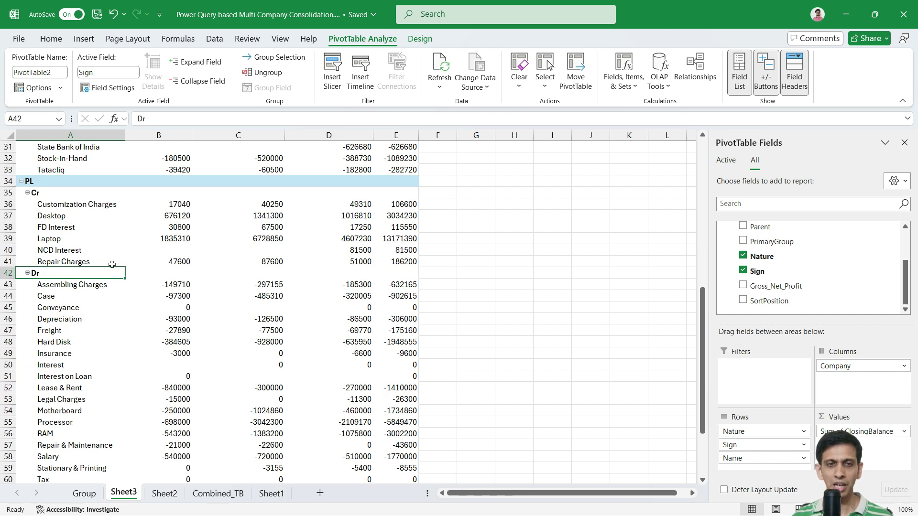
pyautogui.scroll(3, 112, 264)
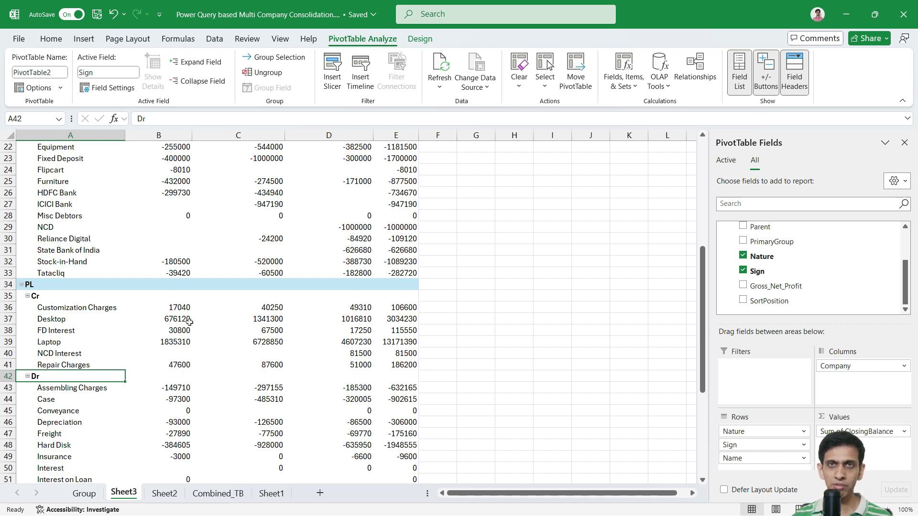
pyautogui.click(86, 495)
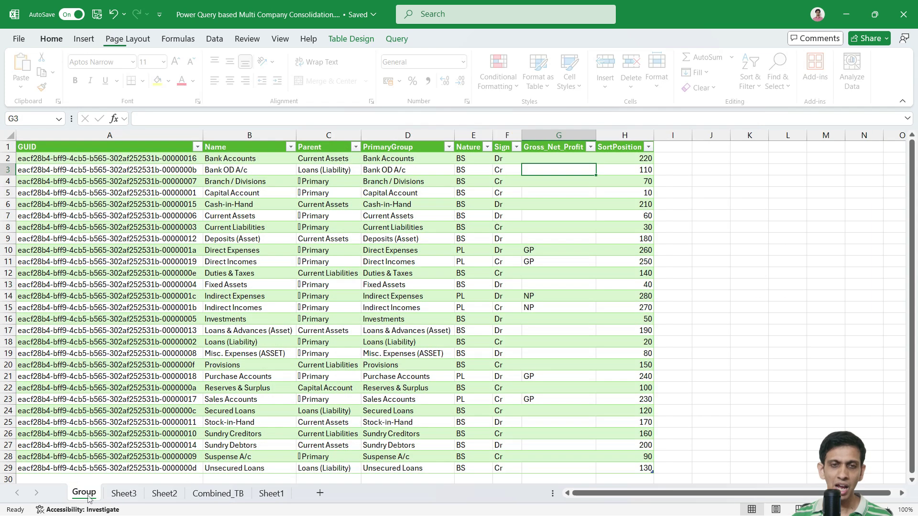
pyautogui.click(632, 158)
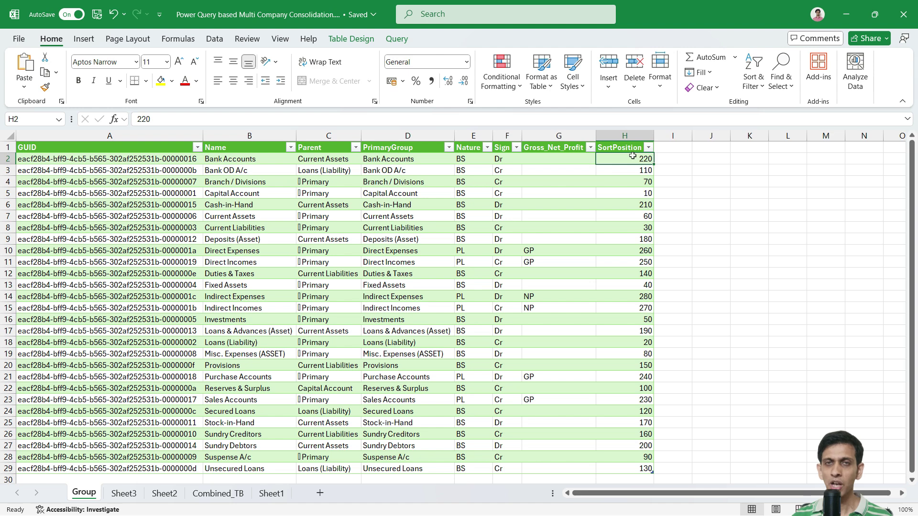
pyautogui.click(386, 173)
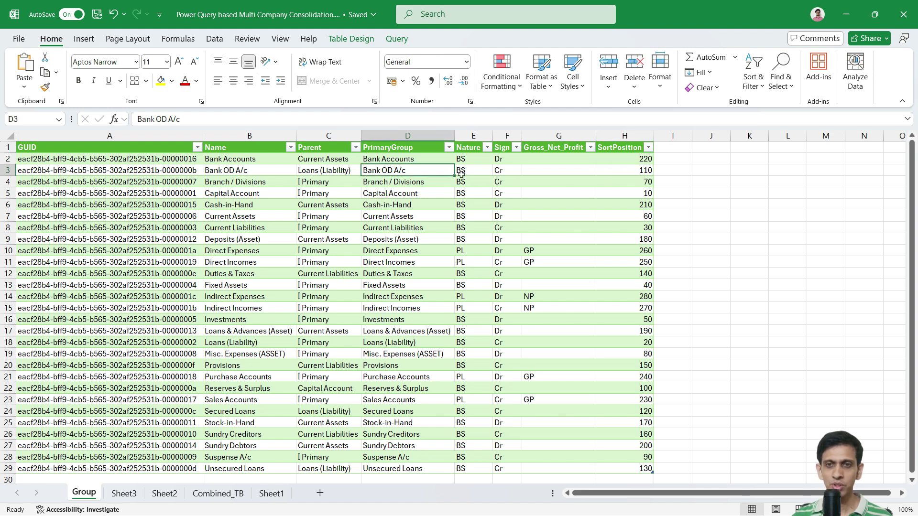
pyautogui.click(220, 493)
pyautogui.click(124, 493)
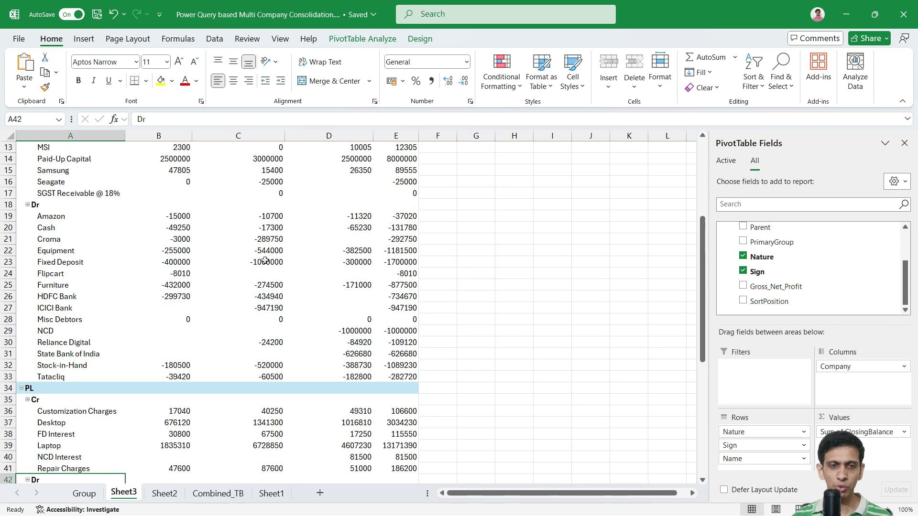
pyautogui.scroll(4, 266, 260)
pyautogui.click(69, 218)
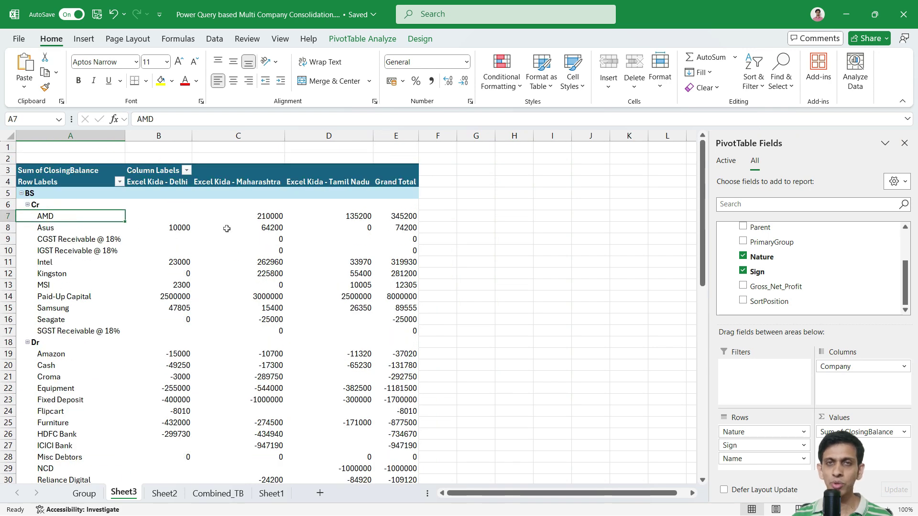
pyautogui.click(191, 238)
pyautogui.scroll(-9, 311, 247)
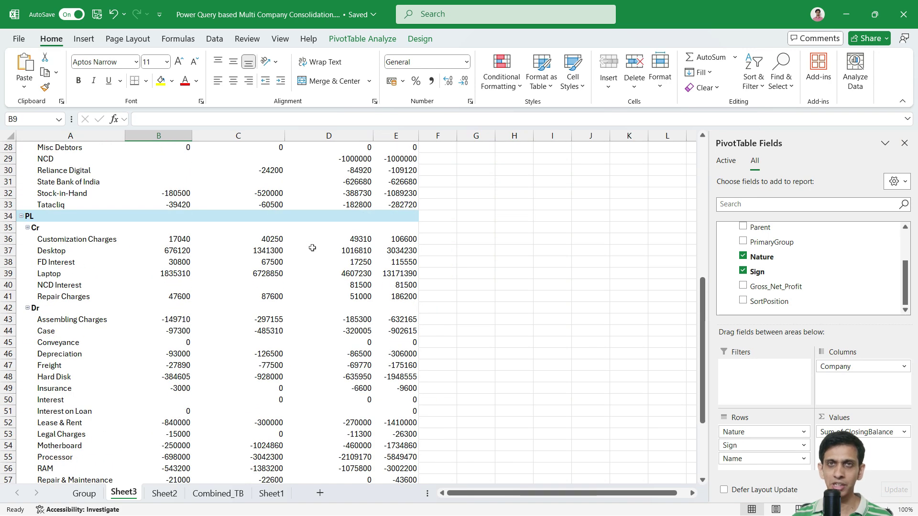
pyautogui.scroll(8, 313, 248)
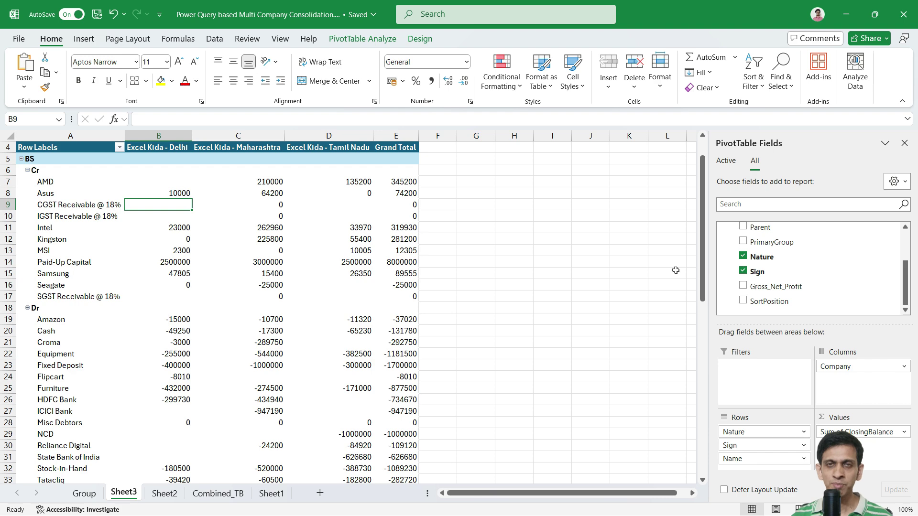
pyautogui.moveTo(388, 250)
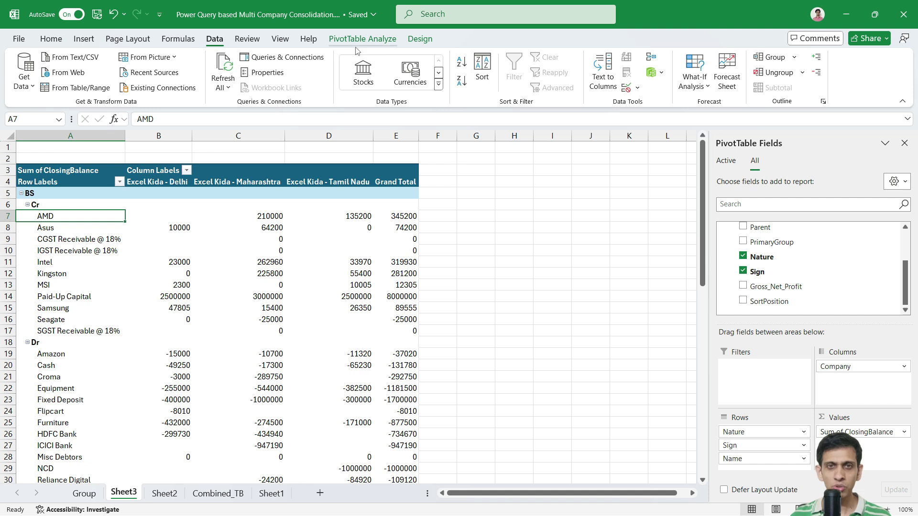
# Run Refresh All from the Data tab to update all queries and PivotTable2.
pyautogui.click(225, 90)
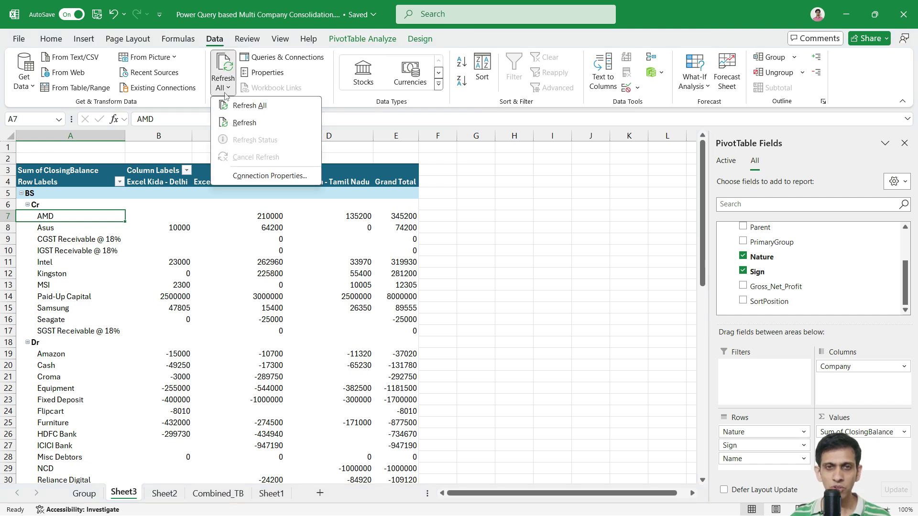
pyautogui.click(249, 108)
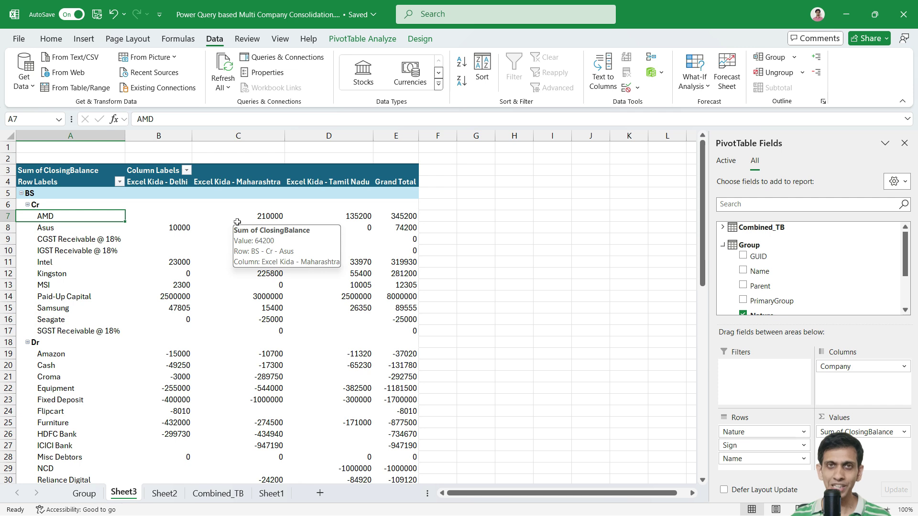
pyautogui.moveTo(219, 282)
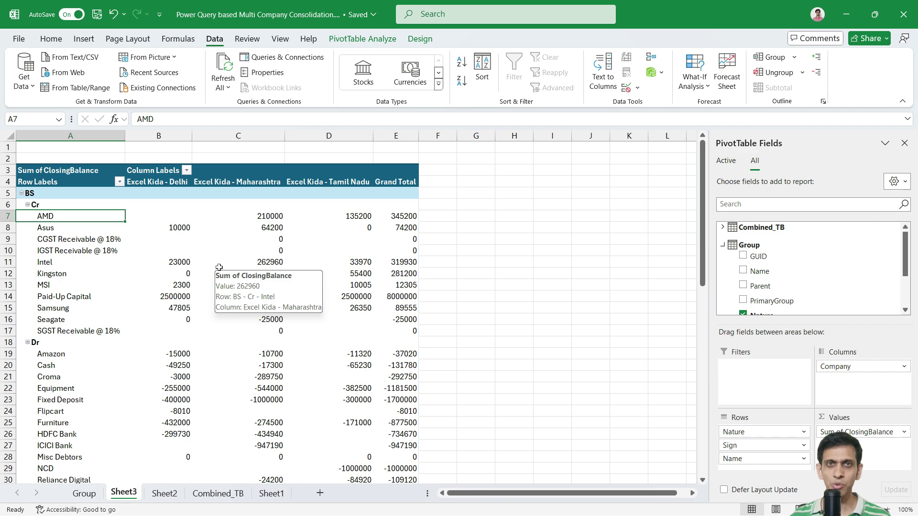
pyautogui.scroll(-2, 153, 284)
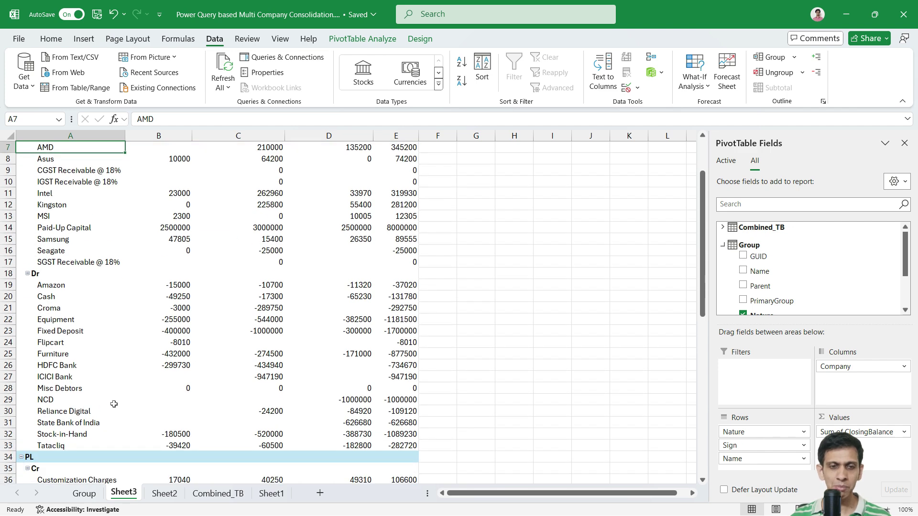
pyautogui.click(73, 435)
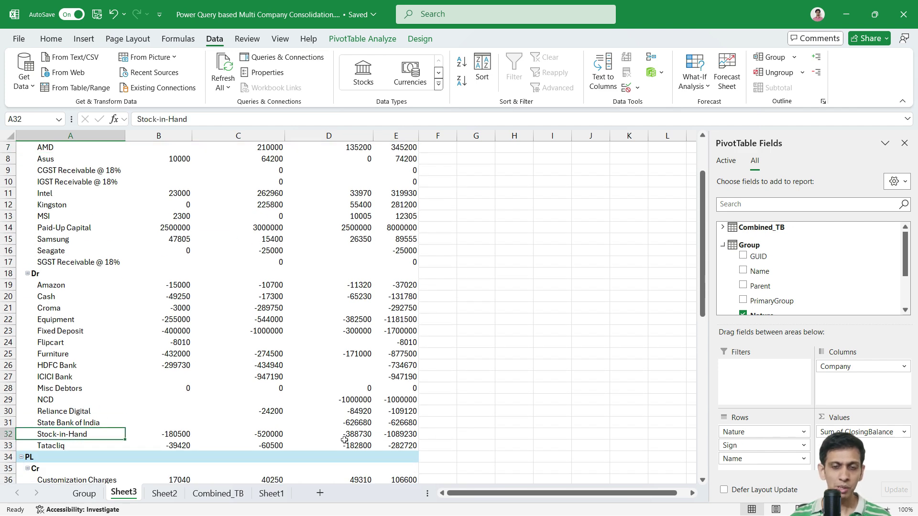
pyautogui.moveTo(344, 440)
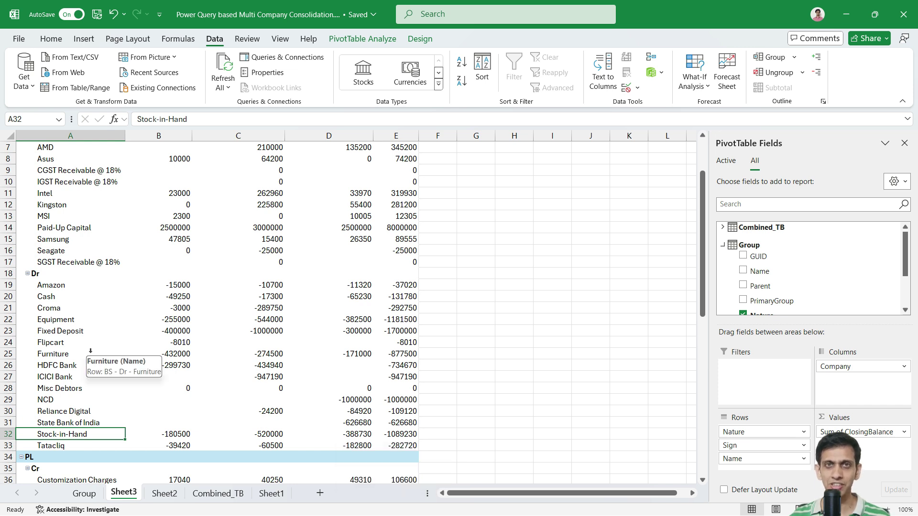
pyautogui.moveTo(148, 354)
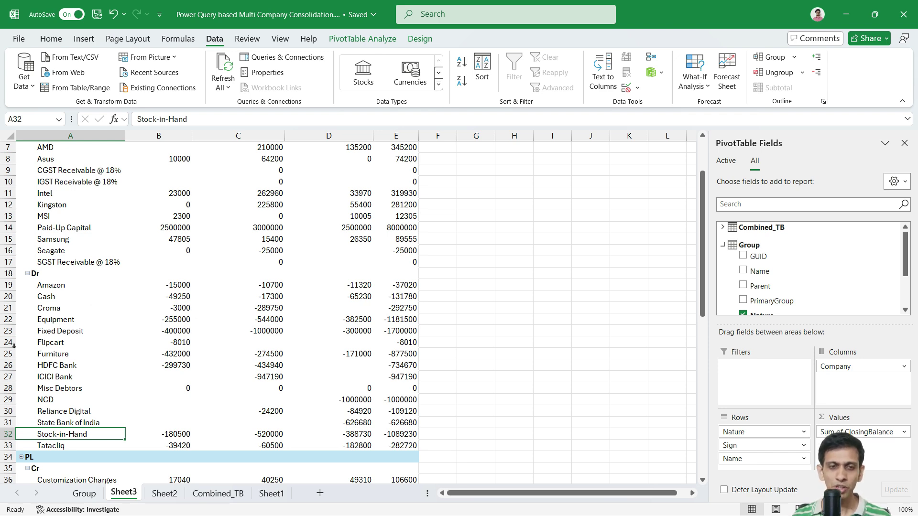
pyautogui.scroll(-2, 105, 327)
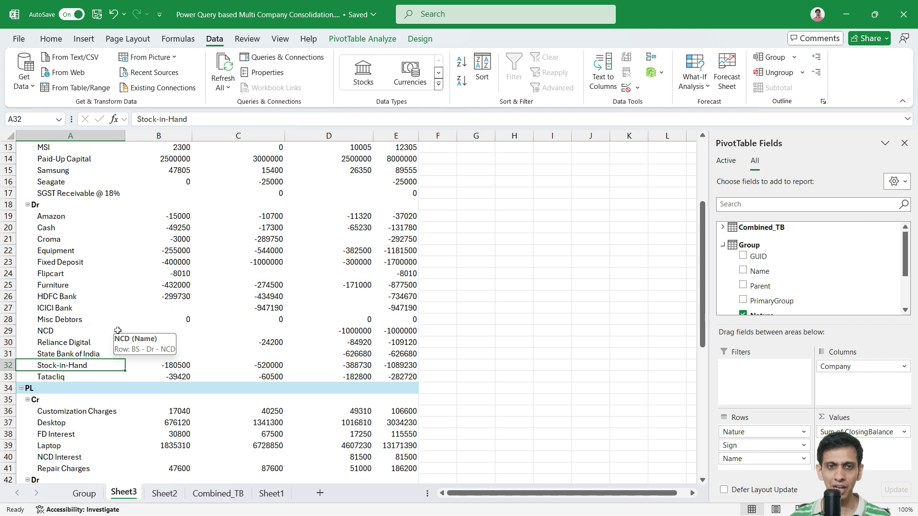
pyautogui.scroll(3, 132, 297)
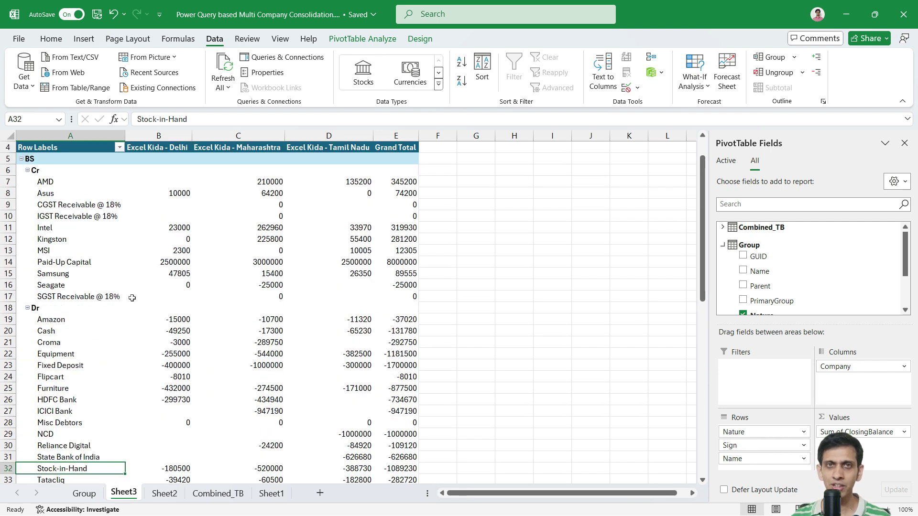
pyautogui.scroll(-2, 133, 291)
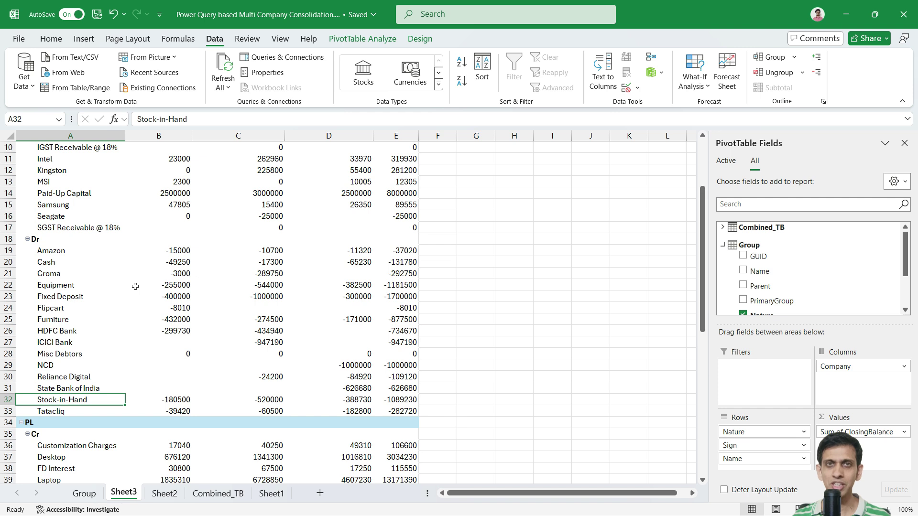
pyautogui.moveTo(134, 287)
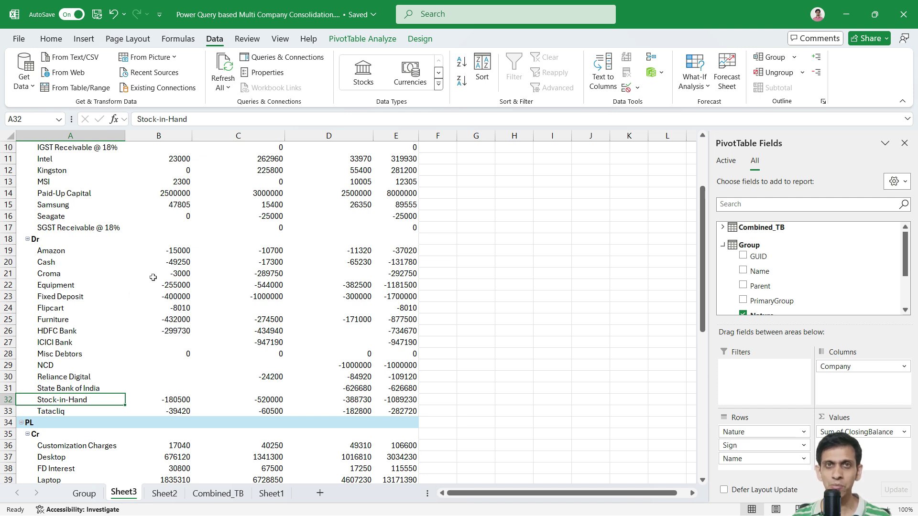
pyautogui.moveTo(163, 254)
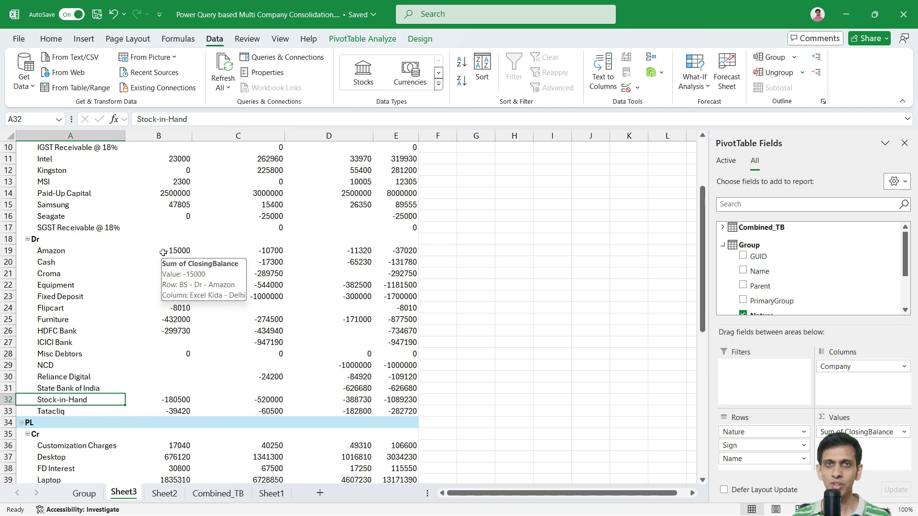
pyautogui.scroll(-6, 202, 242)
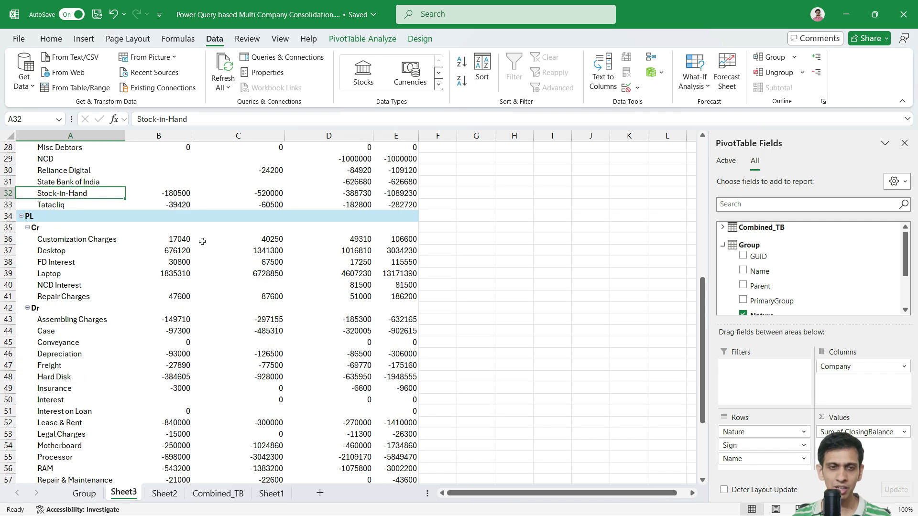
pyautogui.scroll(-5, 139, 243)
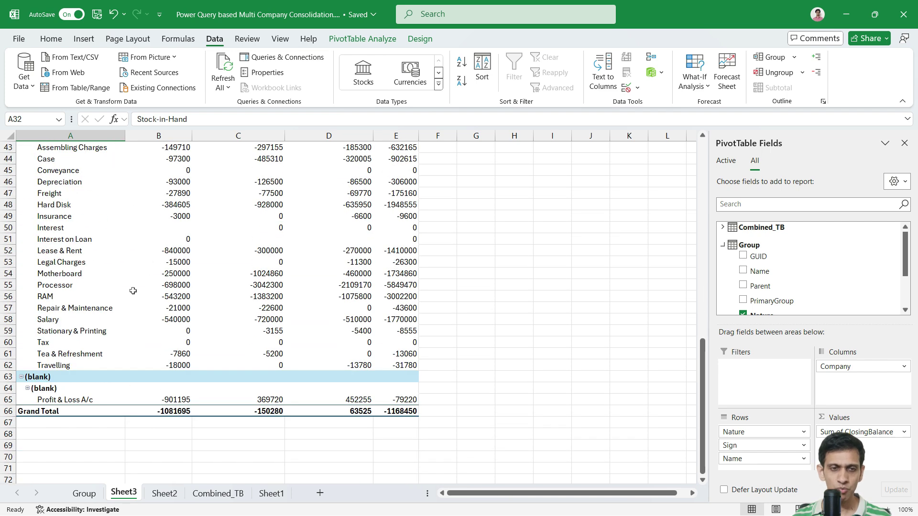
pyautogui.click(65, 401)
pyautogui.click(352, 399)
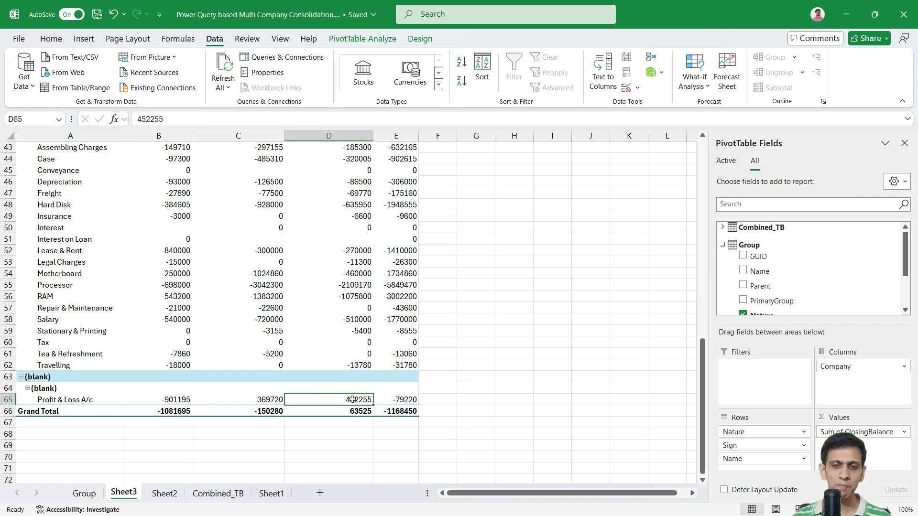
pyautogui.moveTo(294, 405)
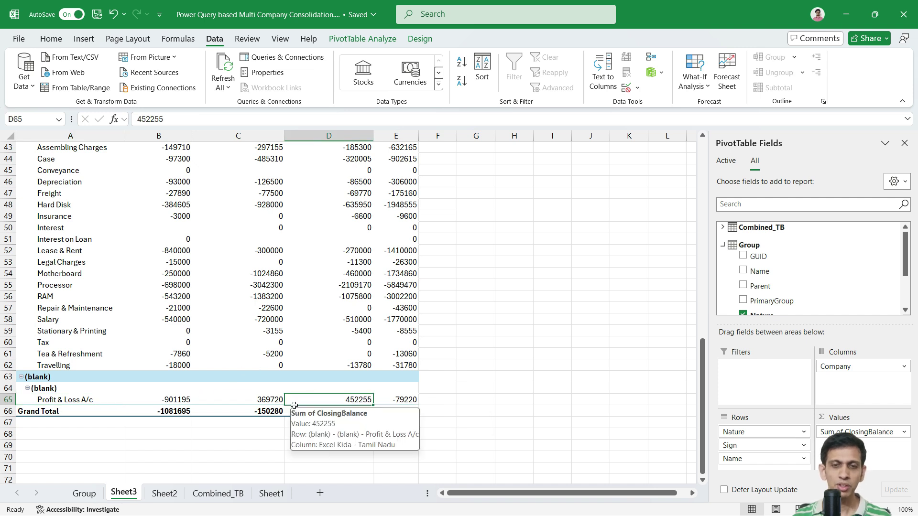
pyautogui.moveTo(163, 403)
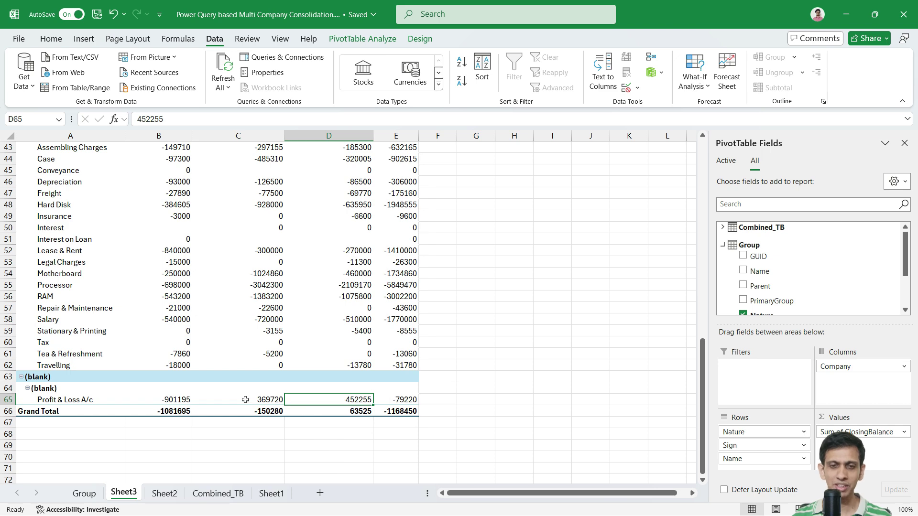
pyautogui.scroll(4, 191, 345)
pyautogui.scroll(3, 81, 297)
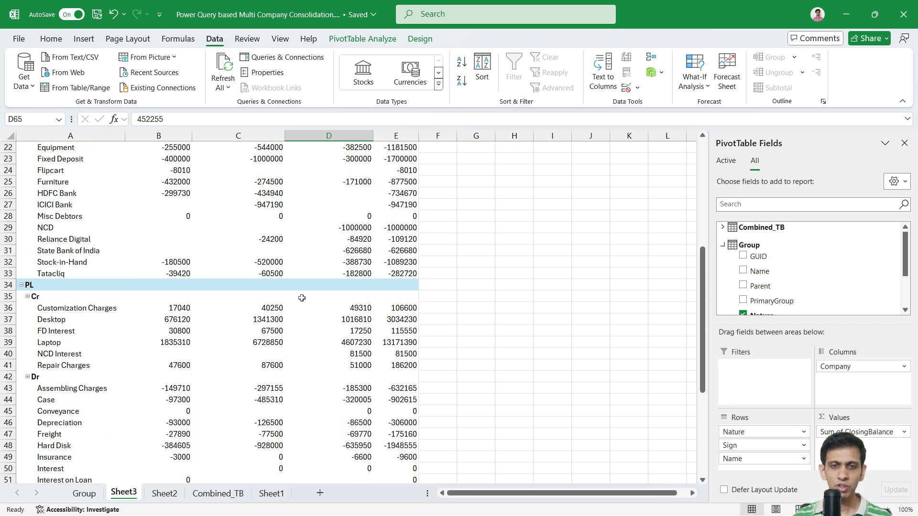
pyautogui.moveTo(282, 315)
pyautogui.moveTo(345, 314)
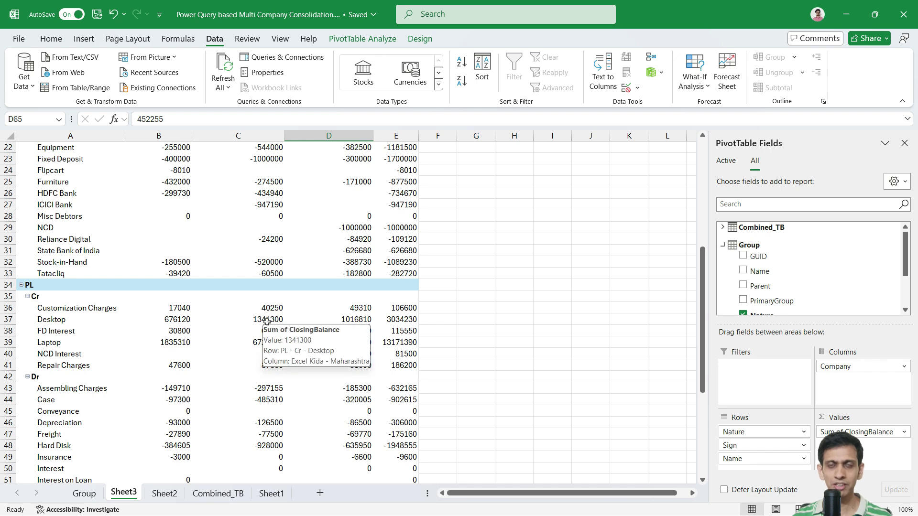
pyautogui.moveTo(257, 302)
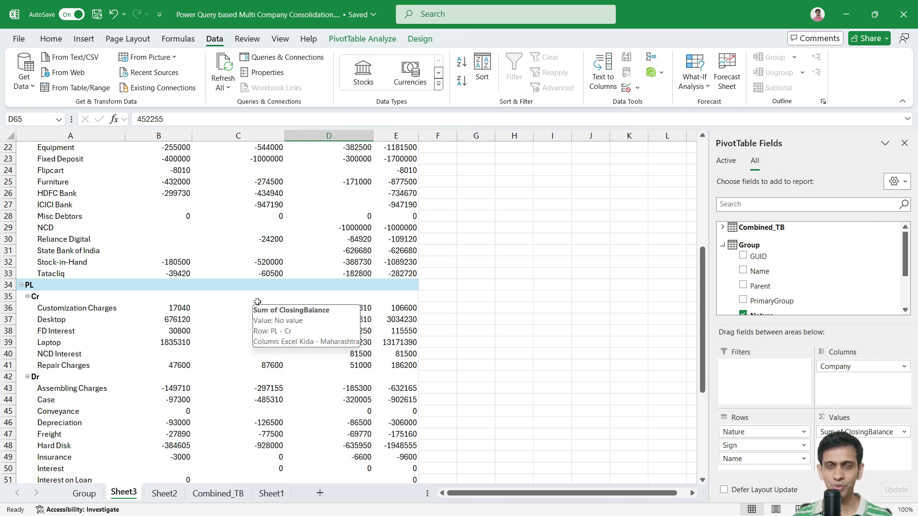
pyautogui.scroll(-7, 236, 291)
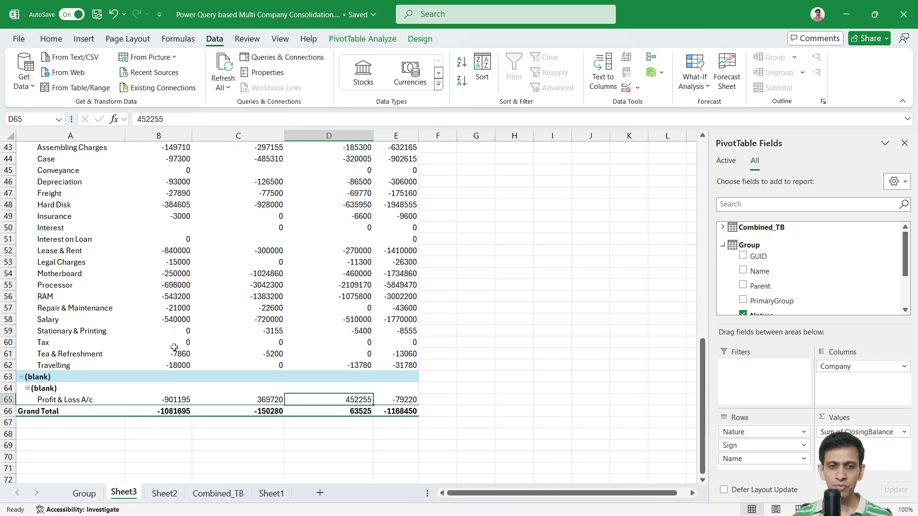
pyautogui.moveTo(235, 373)
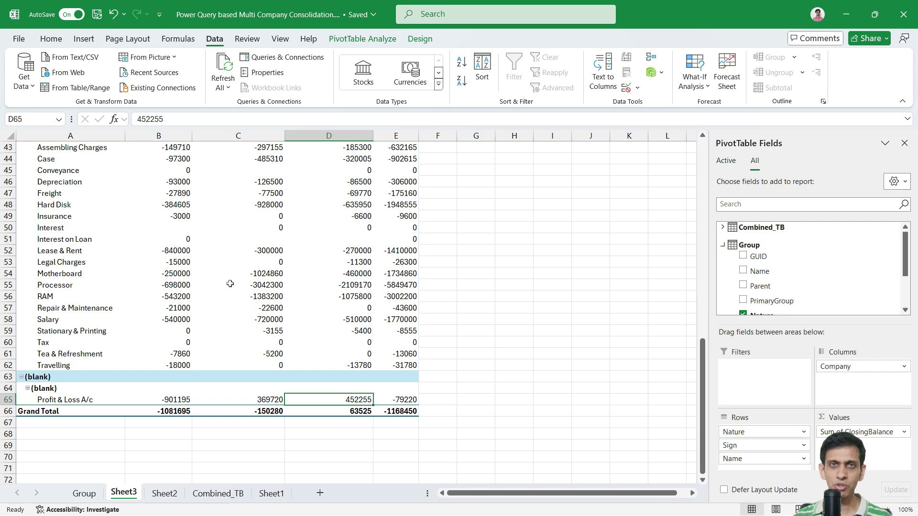
pyautogui.scroll(4, 258, 287)
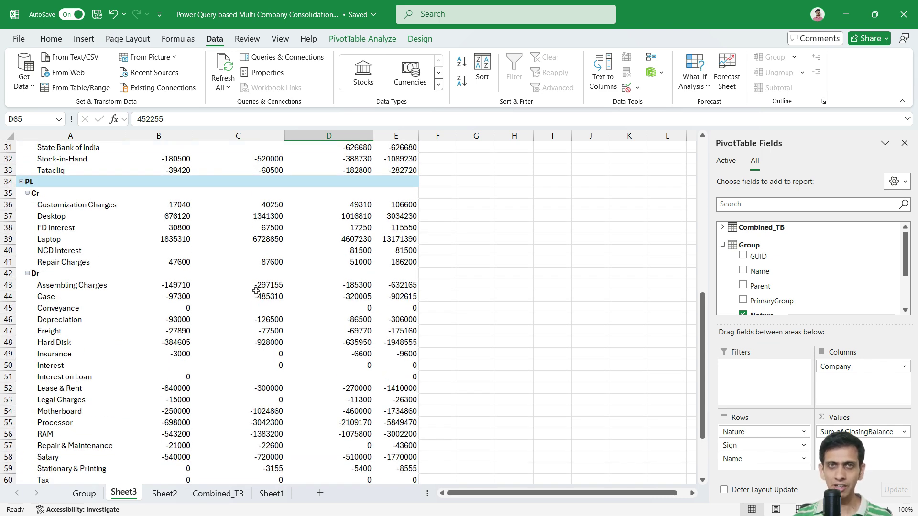
pyautogui.scroll(1, 270, 279)
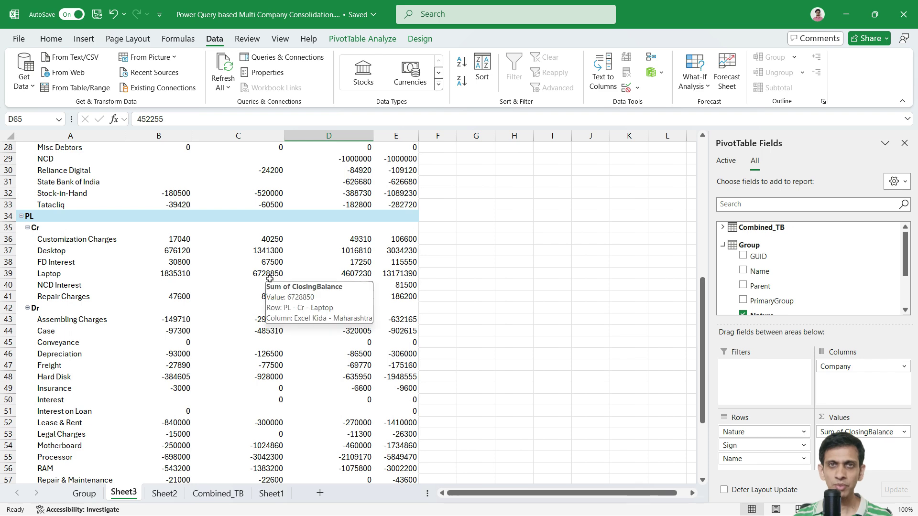
pyautogui.scroll(1, 270, 278)
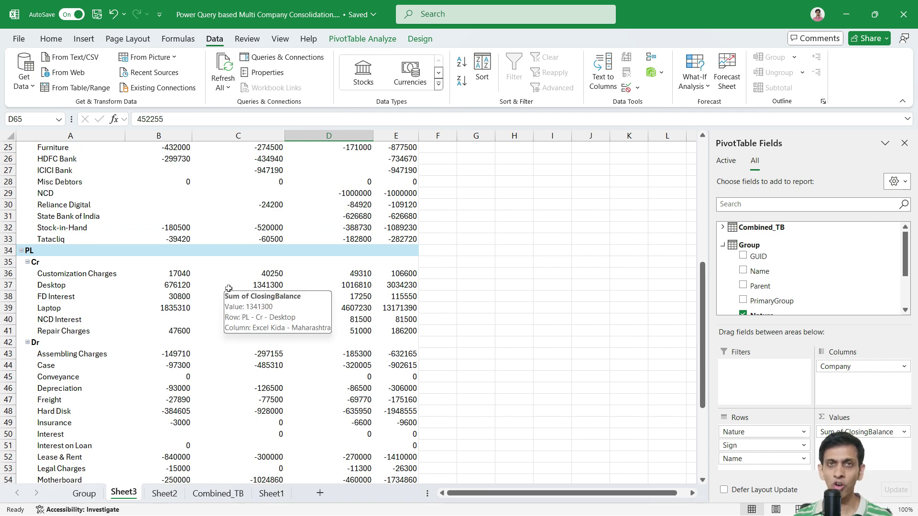
pyautogui.moveTo(229, 275)
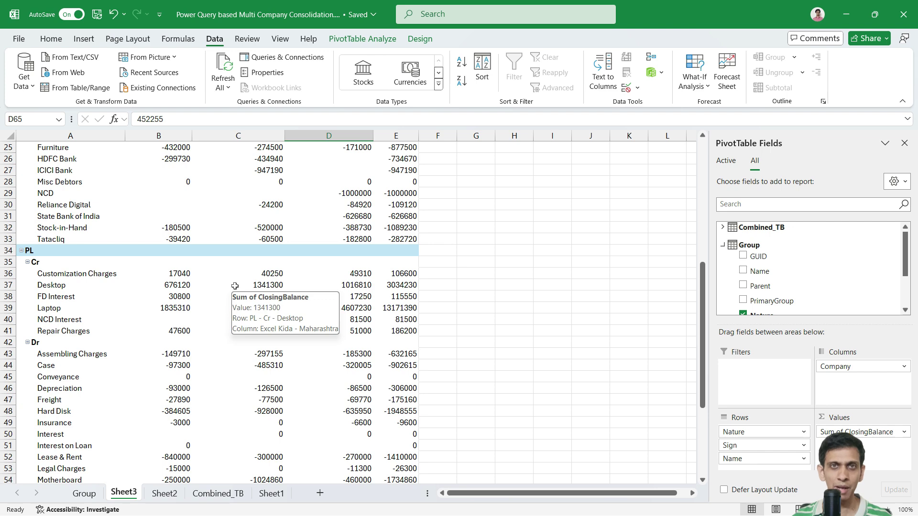
pyautogui.hotkey('alt', 'Tab')
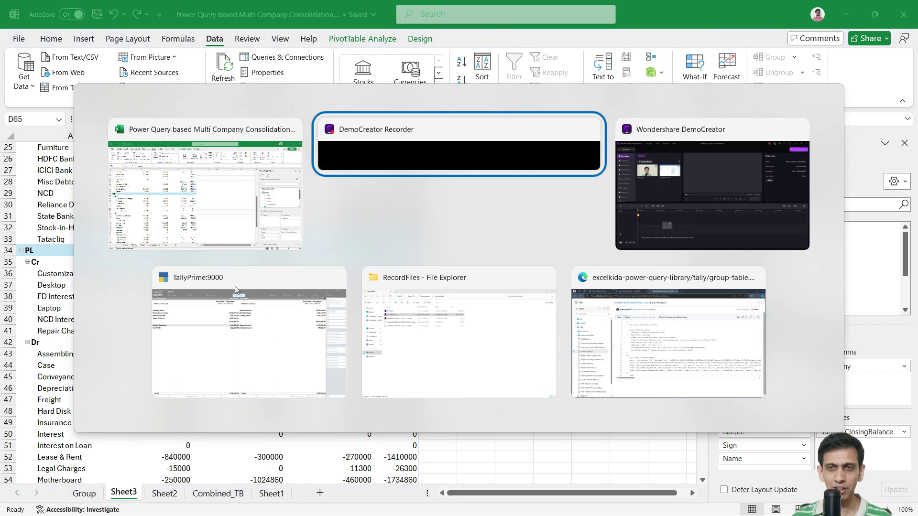
pyautogui.click(240, 325)
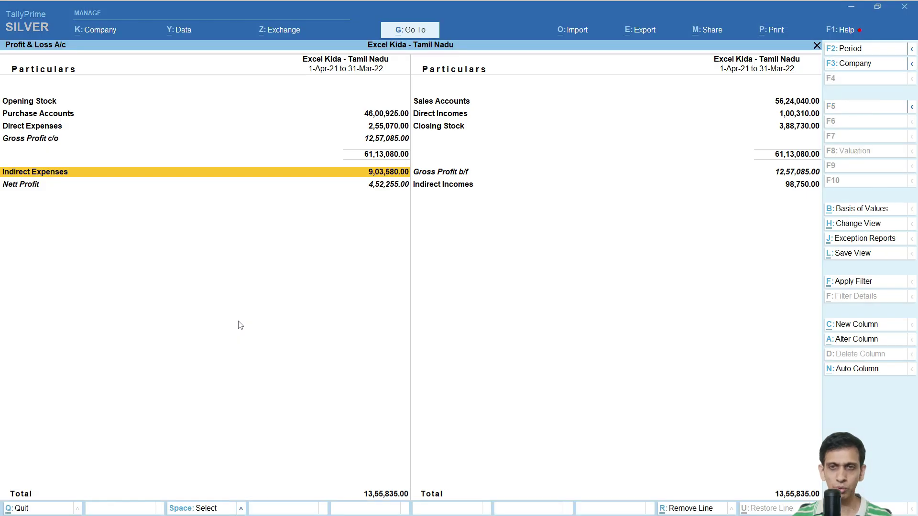
pyautogui.press('Up')
pyautogui.press('Up')
pyautogui.press('Up')
pyautogui.press('Right')
pyautogui.press('Up')
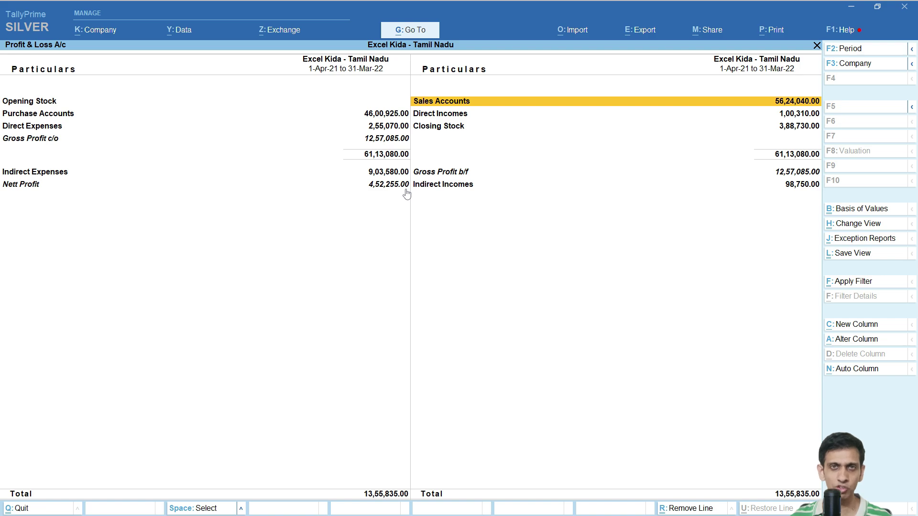
pyautogui.hotkey('alt', 'Tab')
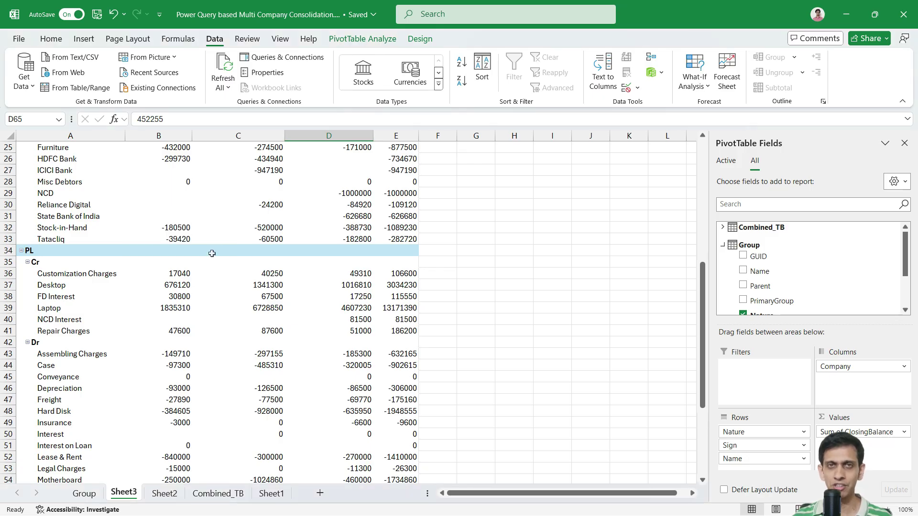
pyautogui.moveTo(273, 242)
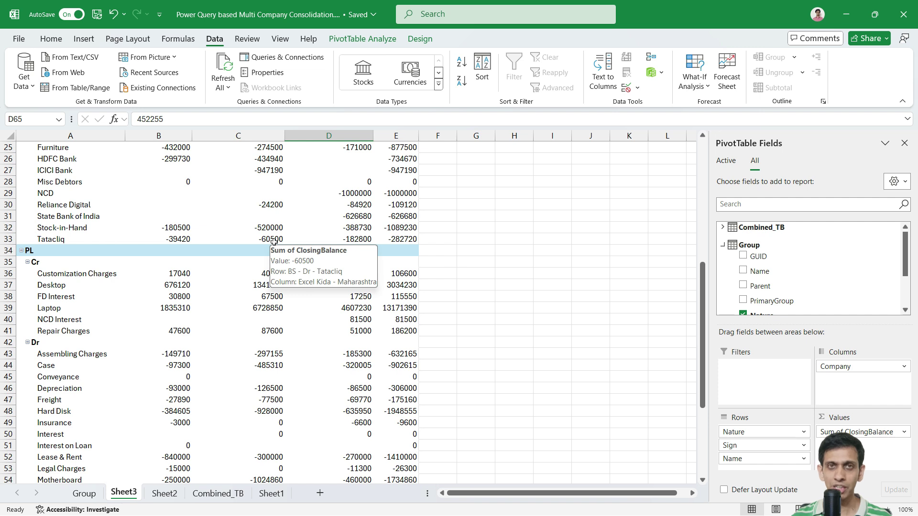